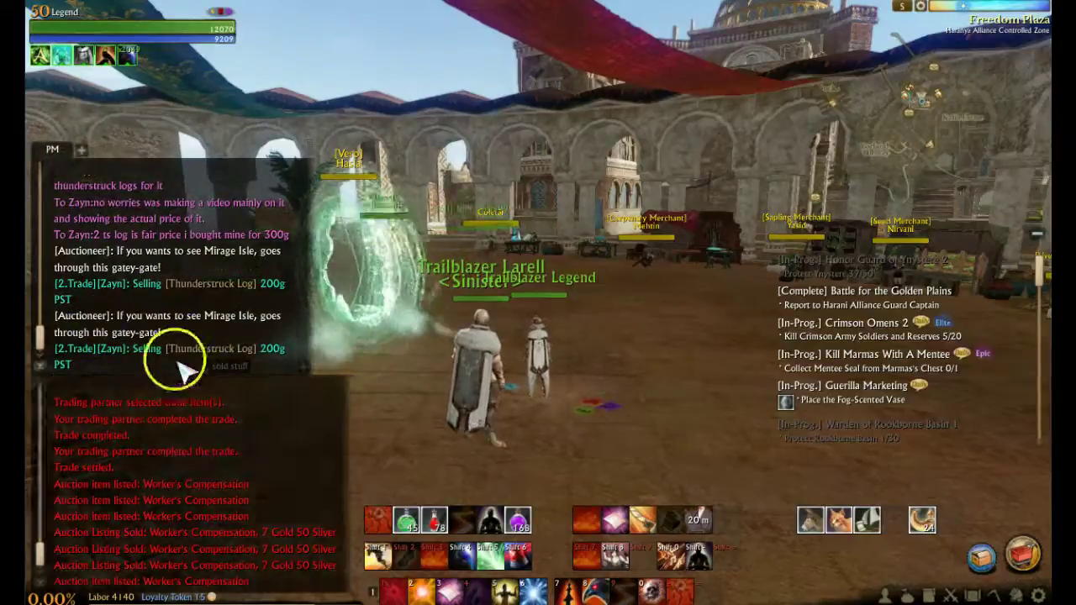
Step: Detach the PM, trial chat and drops tabs into separate chat windows and shift the trial chat window away from the main one
left_click_drag(52, 151, 370, 65)
left_click_drag(187, 345, 98, 138)
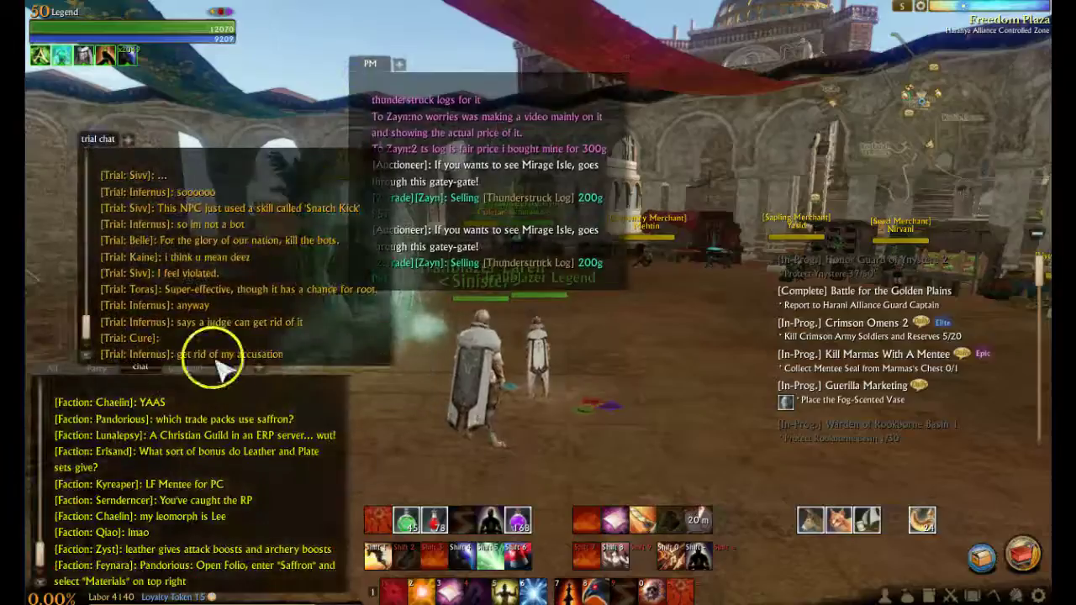
left_click_drag(223, 366, 443, 317)
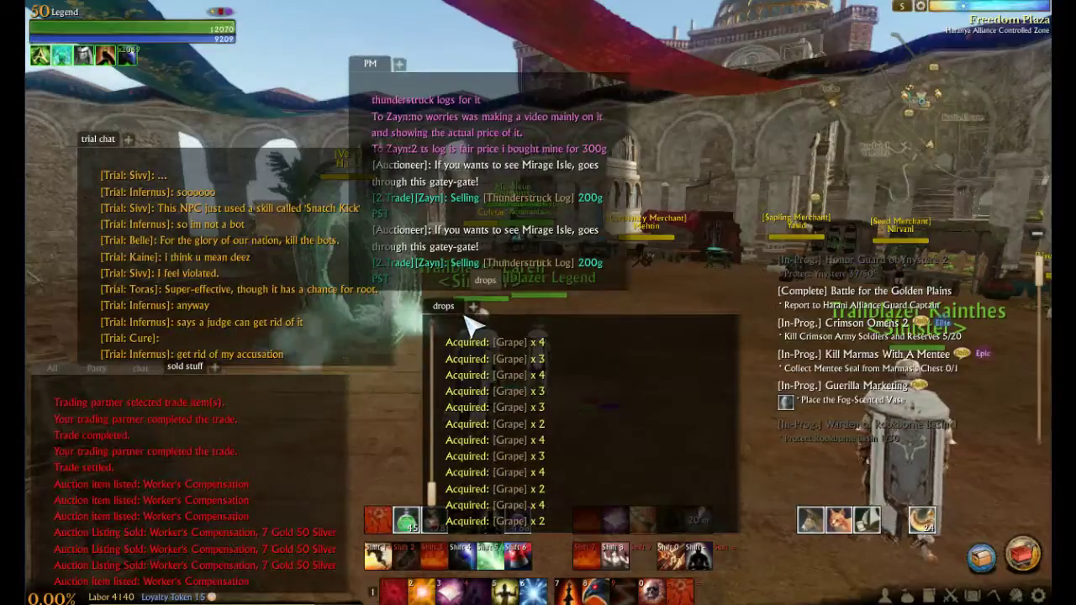
left_click(157, 177)
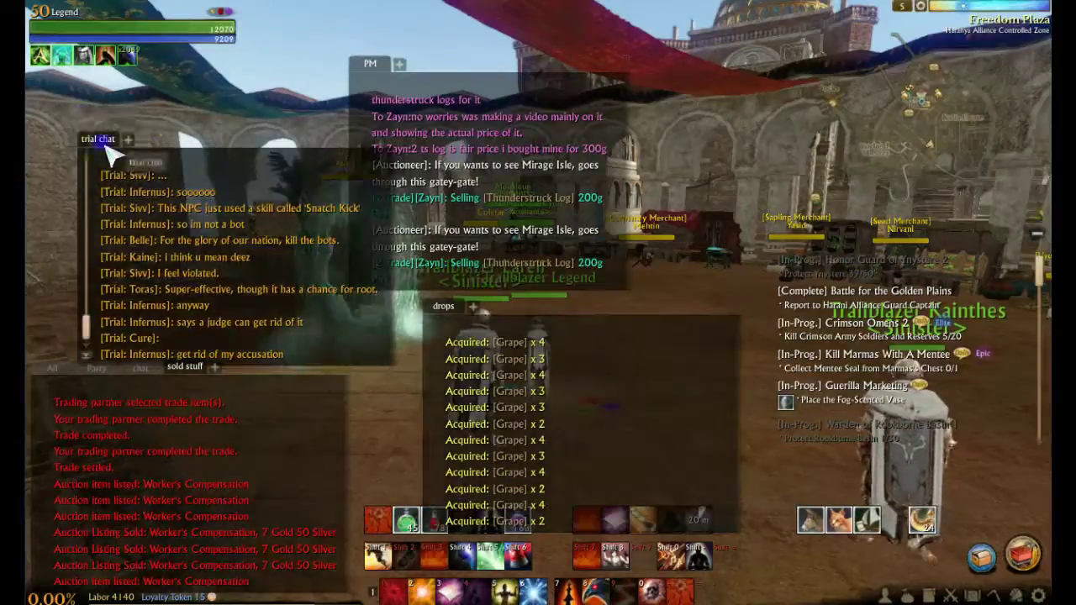
left_click_drag(109, 150, 78, 105)
Step: Create a new tab named "Chat" in the main chat window
left_click(211, 366)
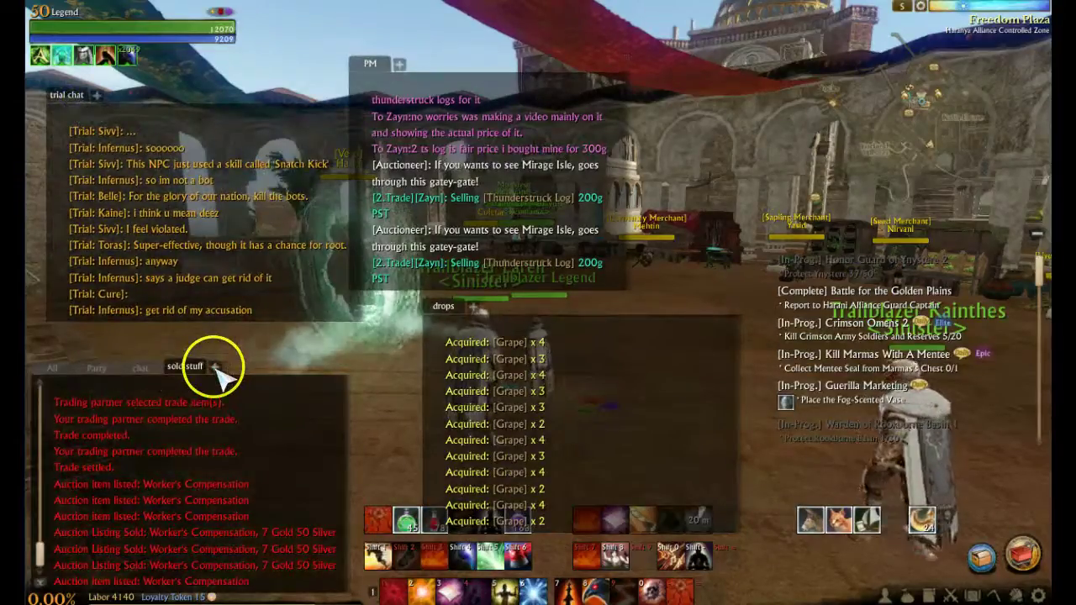
left_click(215, 367)
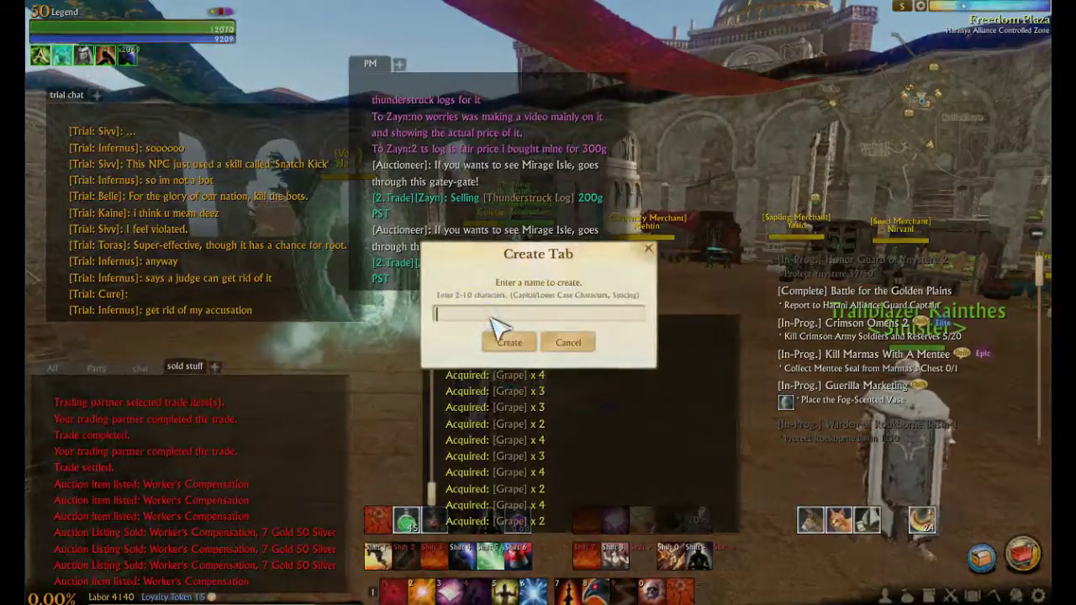
type("Chat")
left_click(519, 342)
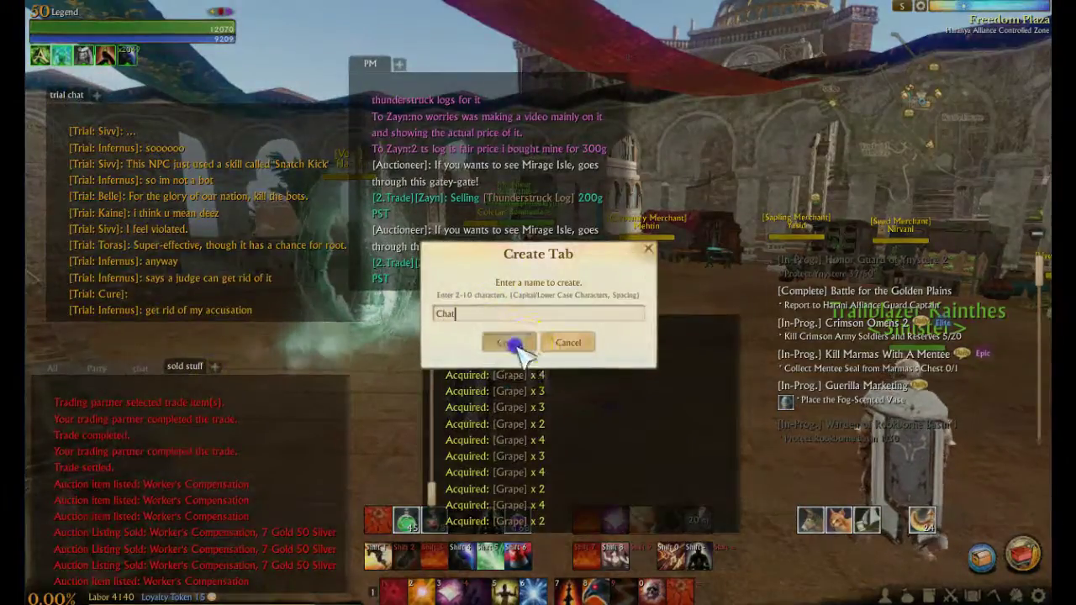
Step: Clear all messages from the drops chat window
right_click(225, 368)
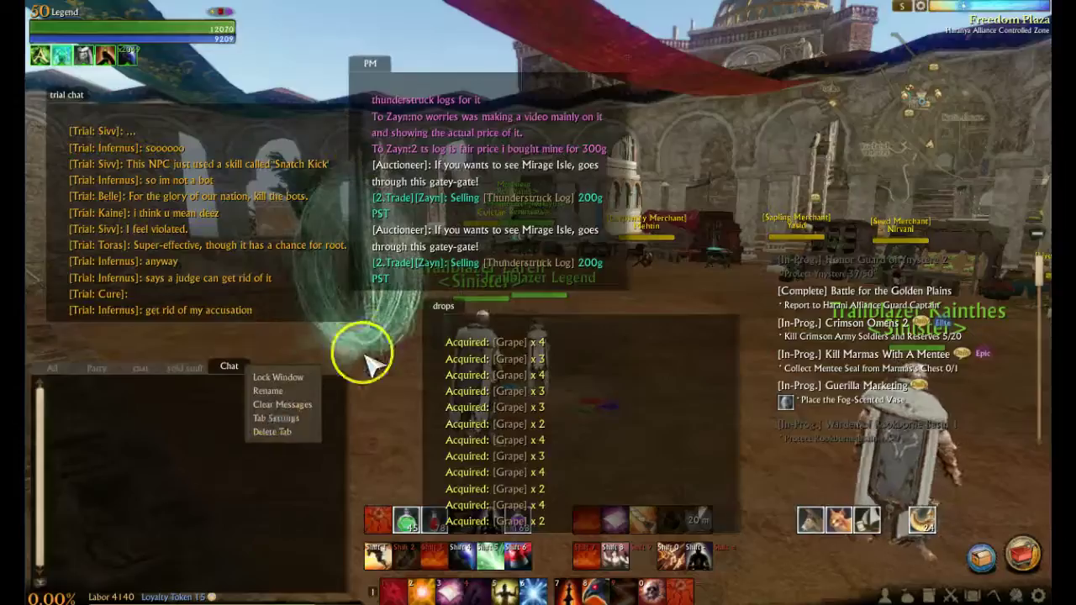
right_click(443, 305)
left_click(479, 343)
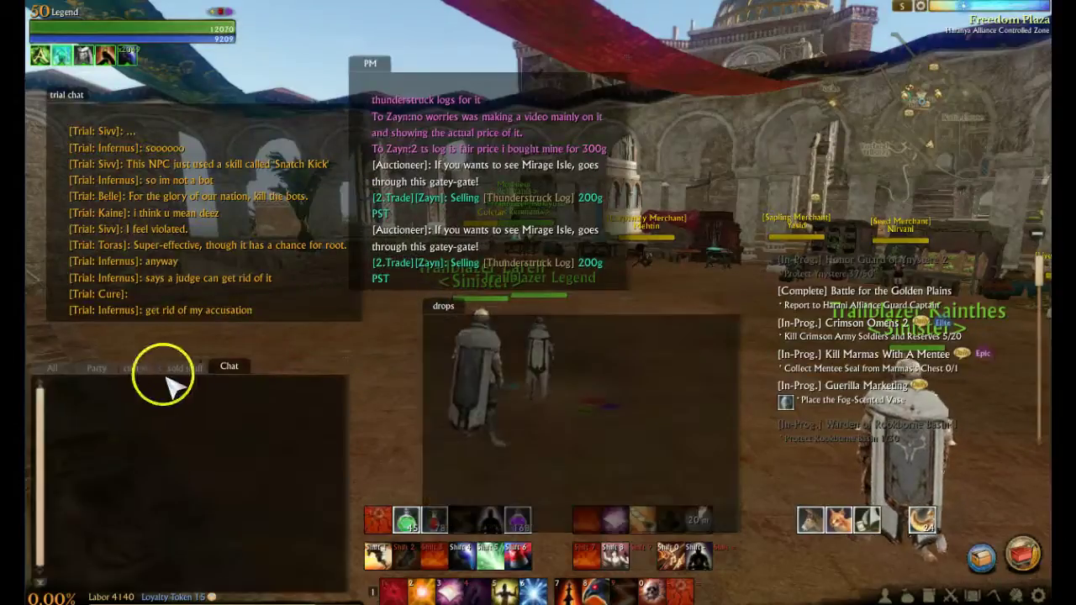
Step: Lock the main chat window from its new Chat tab
right_click(235, 367)
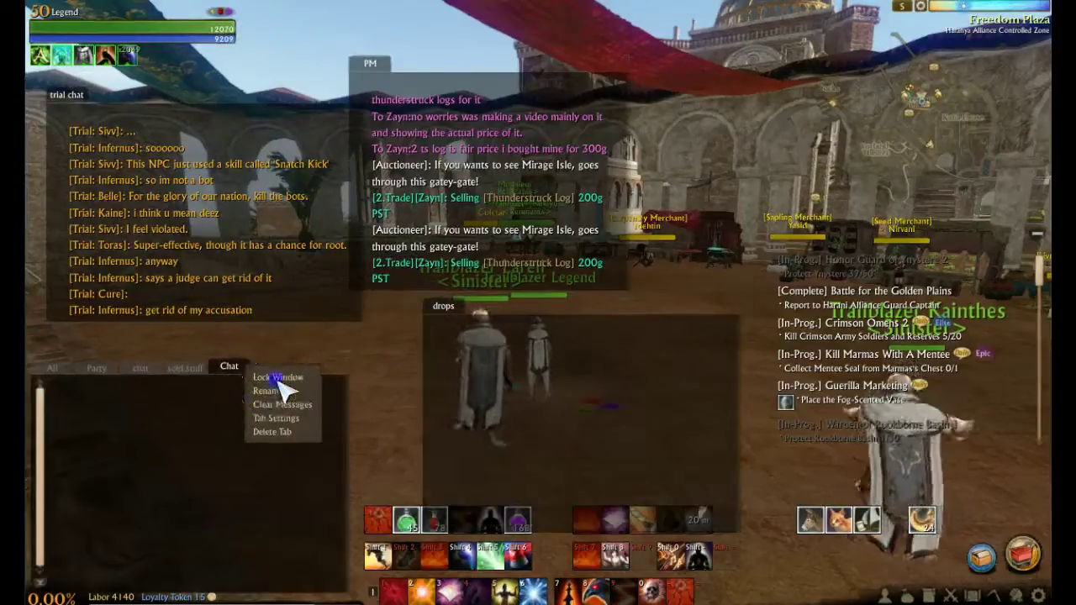
left_click(284, 389)
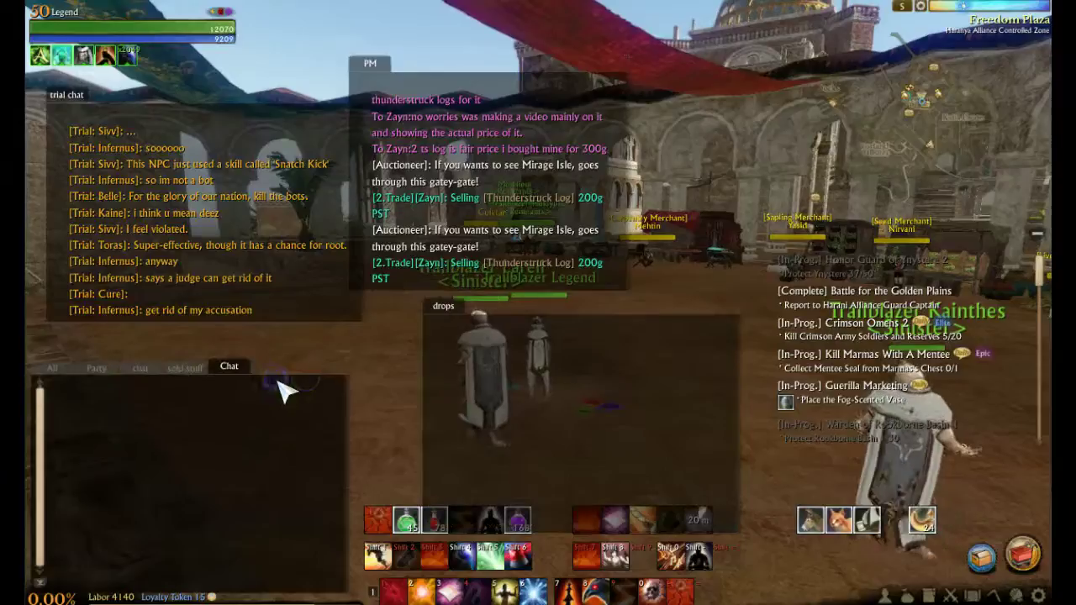
left_click(222, 368)
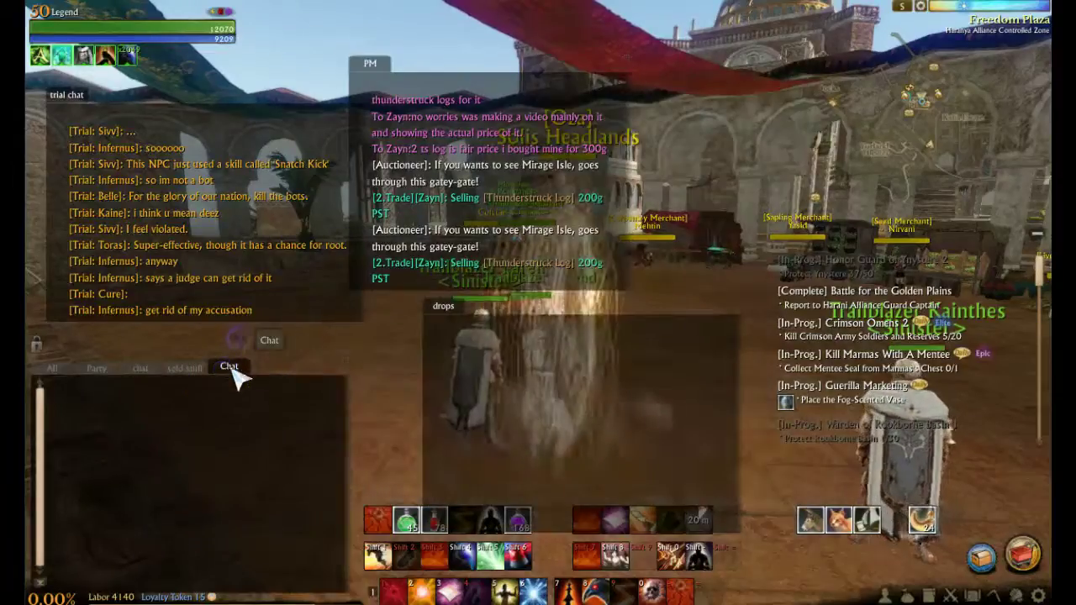
right_click(232, 370)
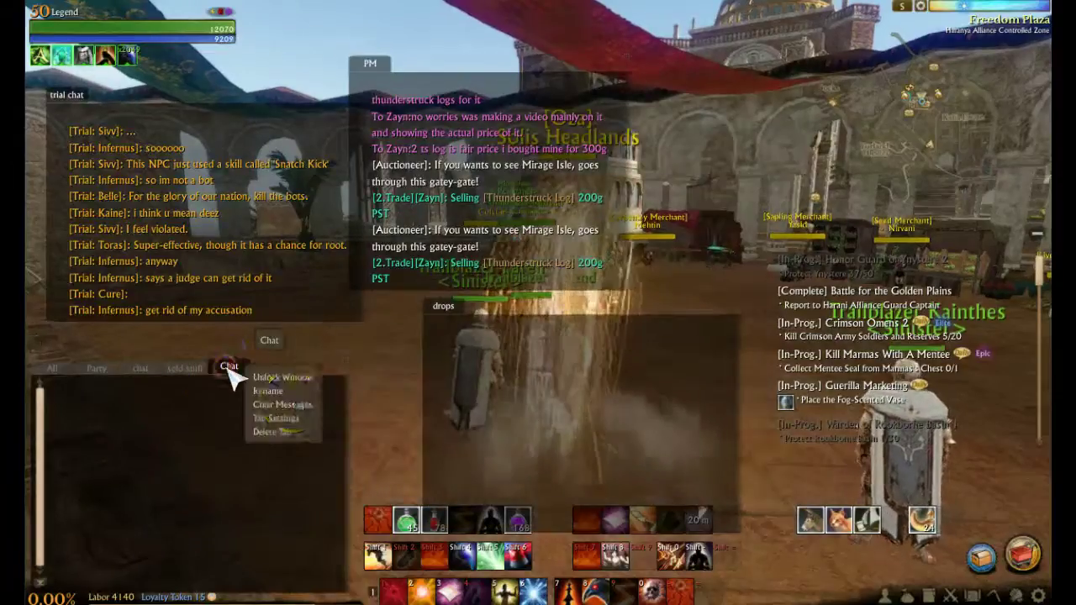
left_click(282, 390)
left_click(508, 340)
left_click(565, 344)
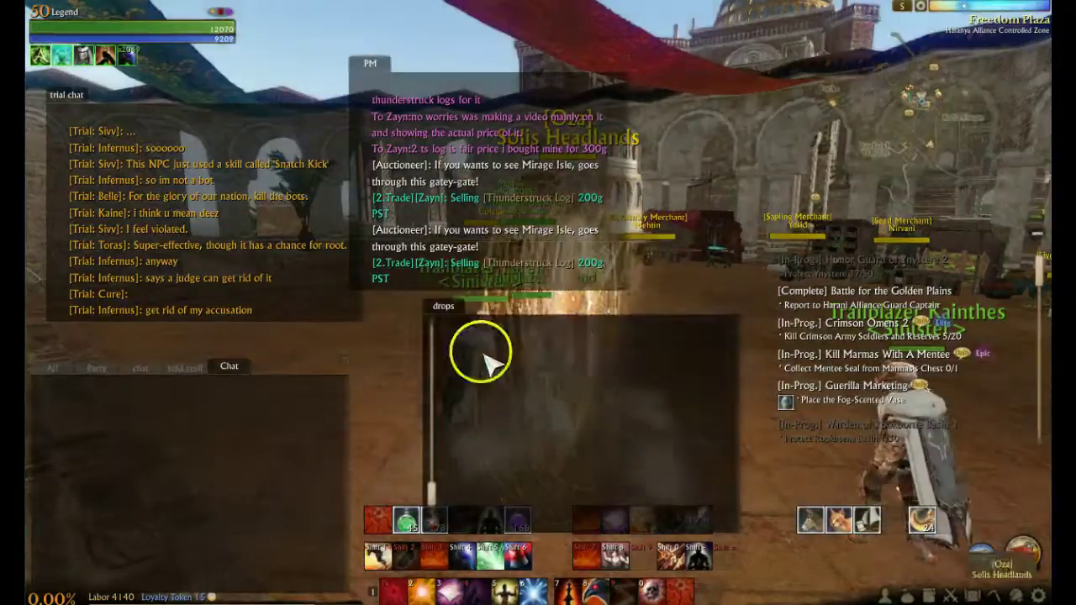
Step: Delete the newly created Chat tab from the main chat window
right_click(225, 364)
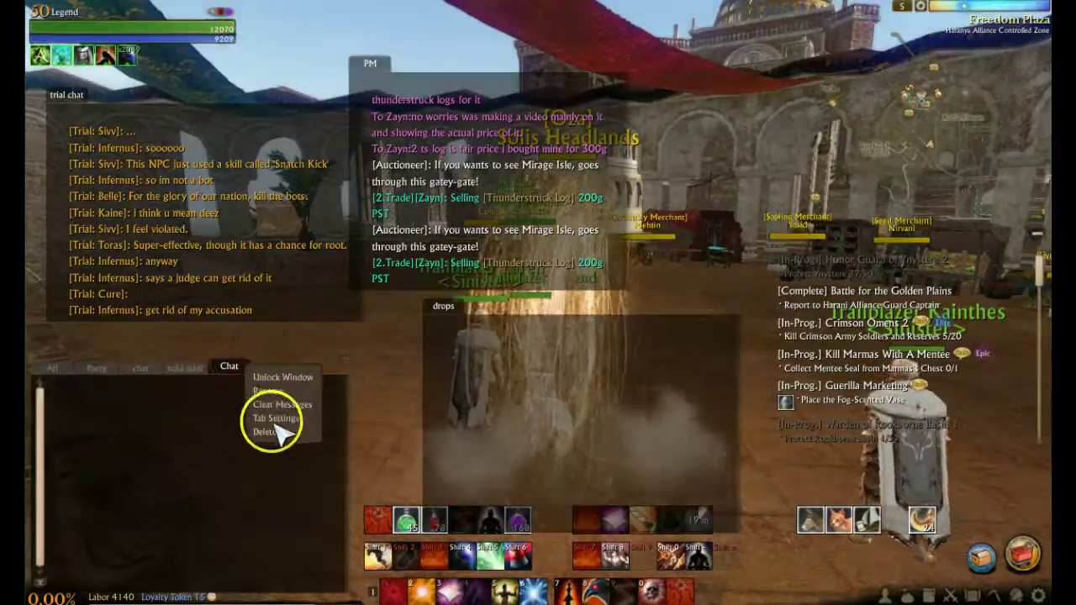
left_click(271, 432)
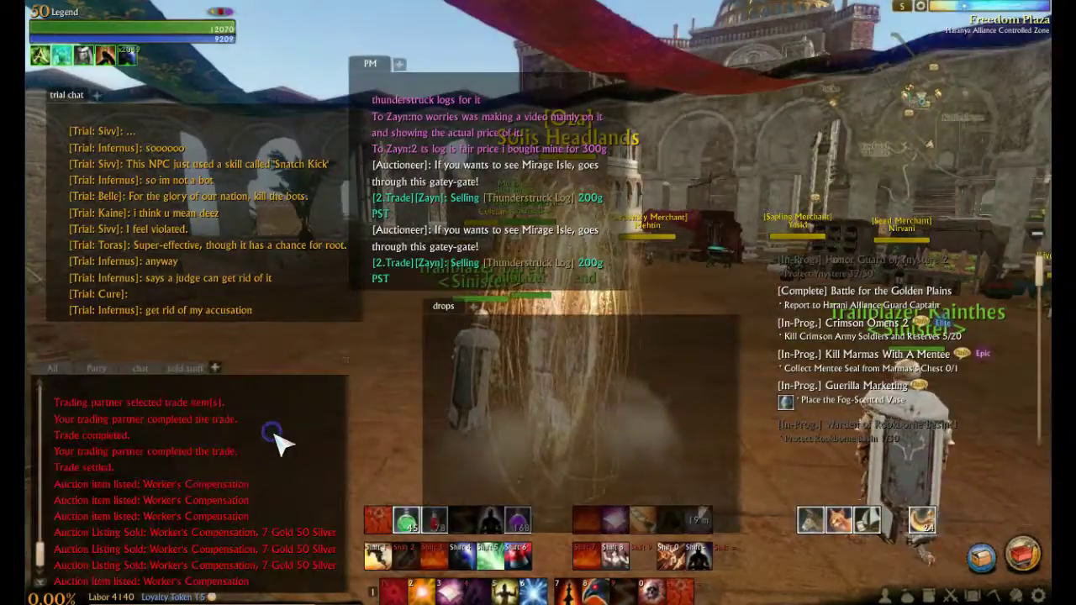
Step: Create a new tab named "Vide tutor" in the main chat window
left_click(216, 368)
type("Cha")
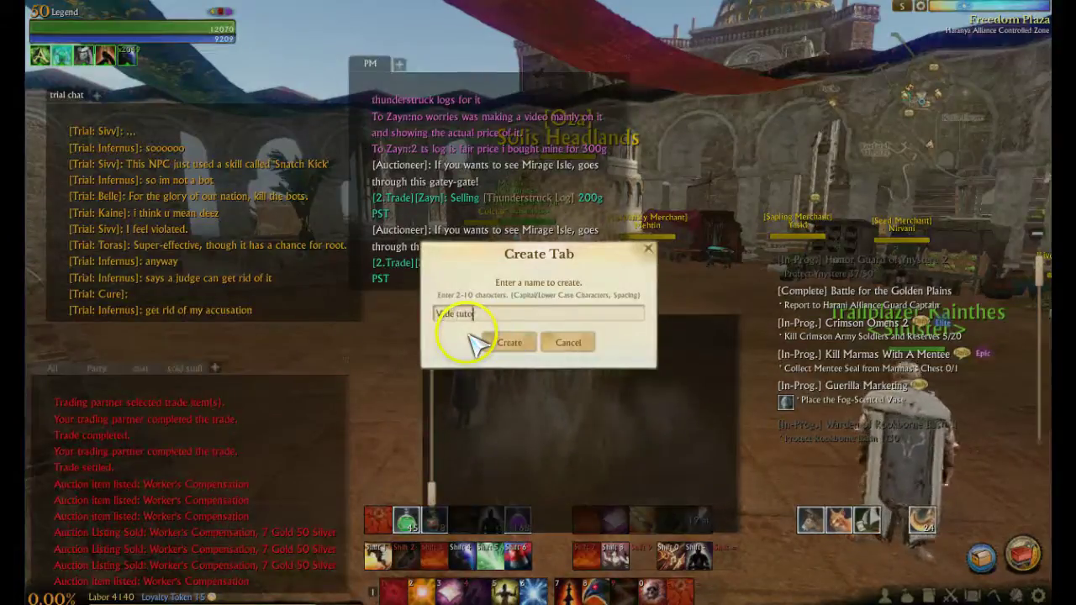
left_click(508, 343)
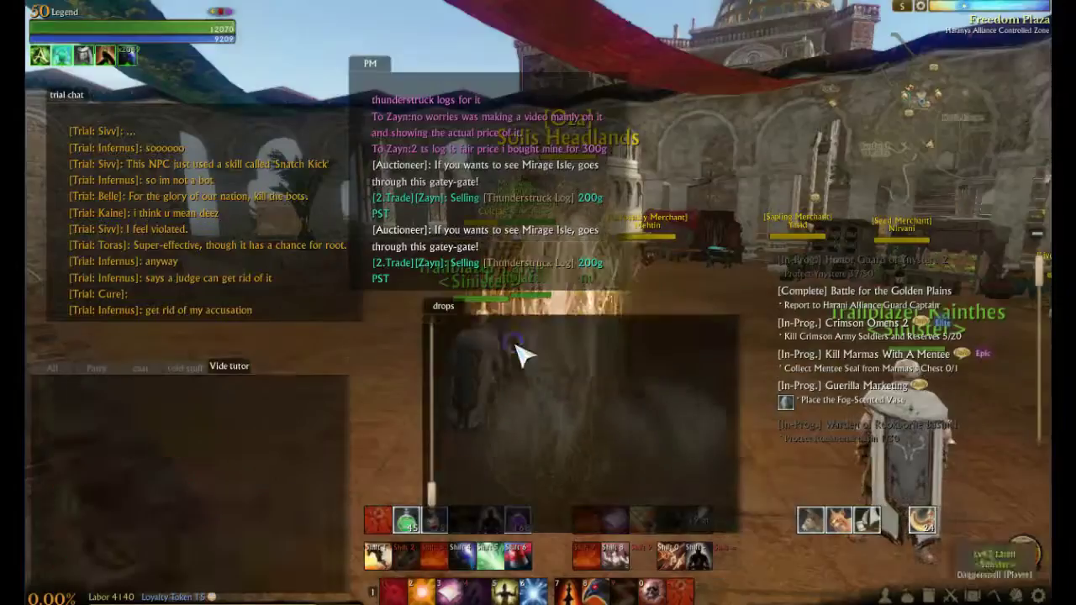
Step: Open the settings of the Vide tutor tab and look through its Alert, Combat, Config and Dialogue options
right_click(232, 371)
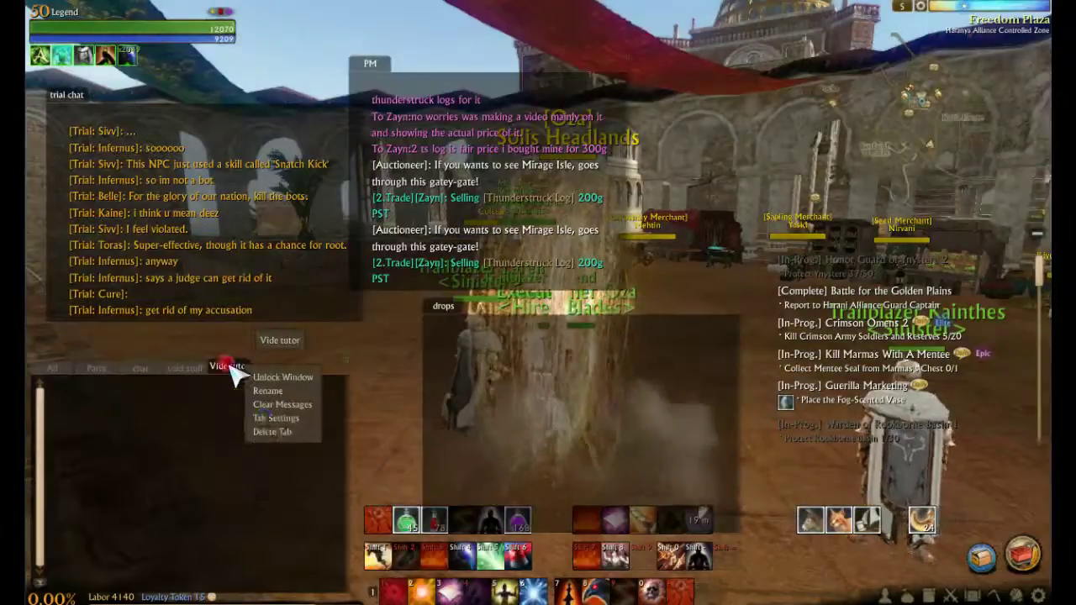
left_click(257, 412)
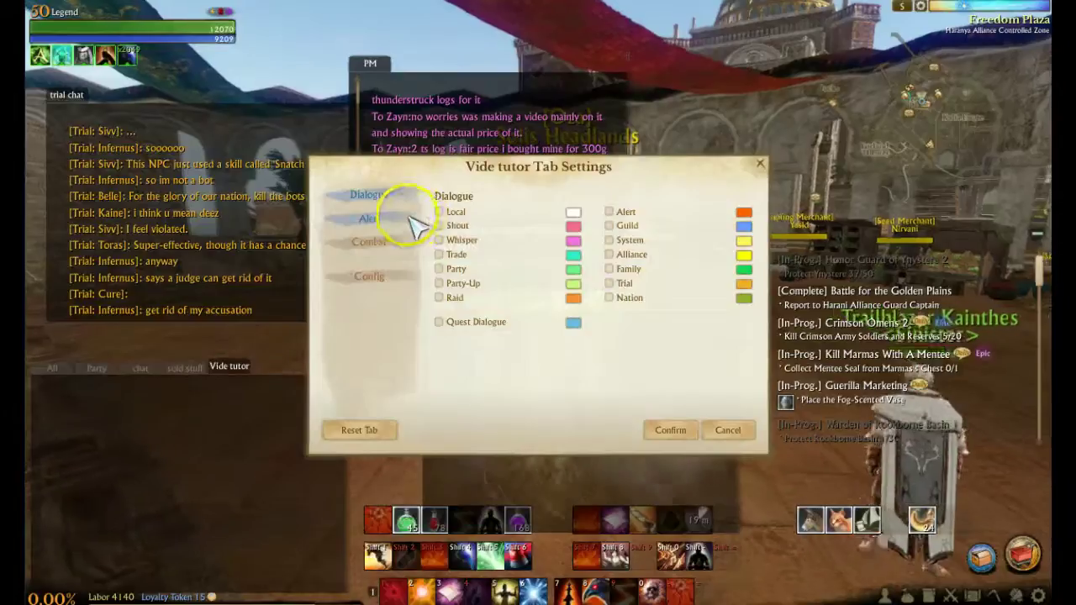
left_click(370, 218)
left_click(369, 241)
left_click(374, 281)
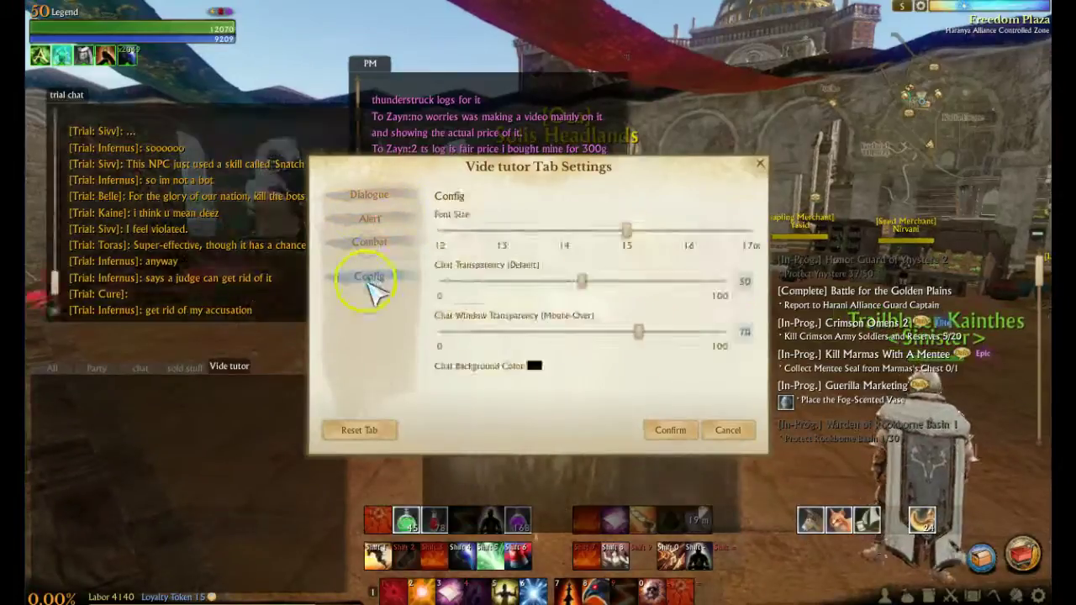
left_click(367, 198)
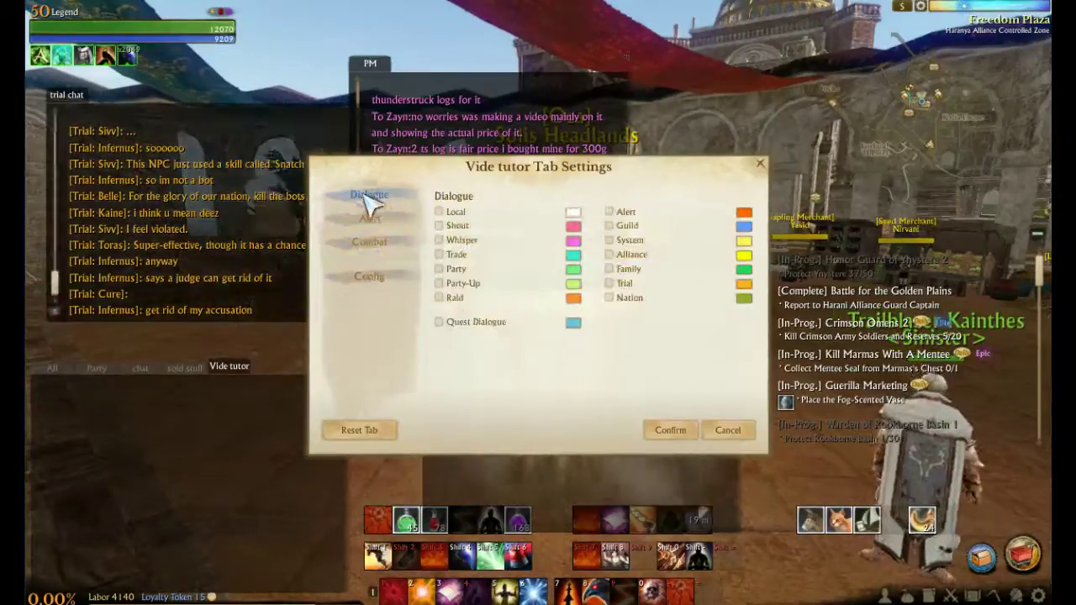
Step: Enable the Local, Shout, Whisper, Trade, Party, Party-Up and Raid dialogue channels, and disable them all again
left_click(438, 225)
left_click(439, 239)
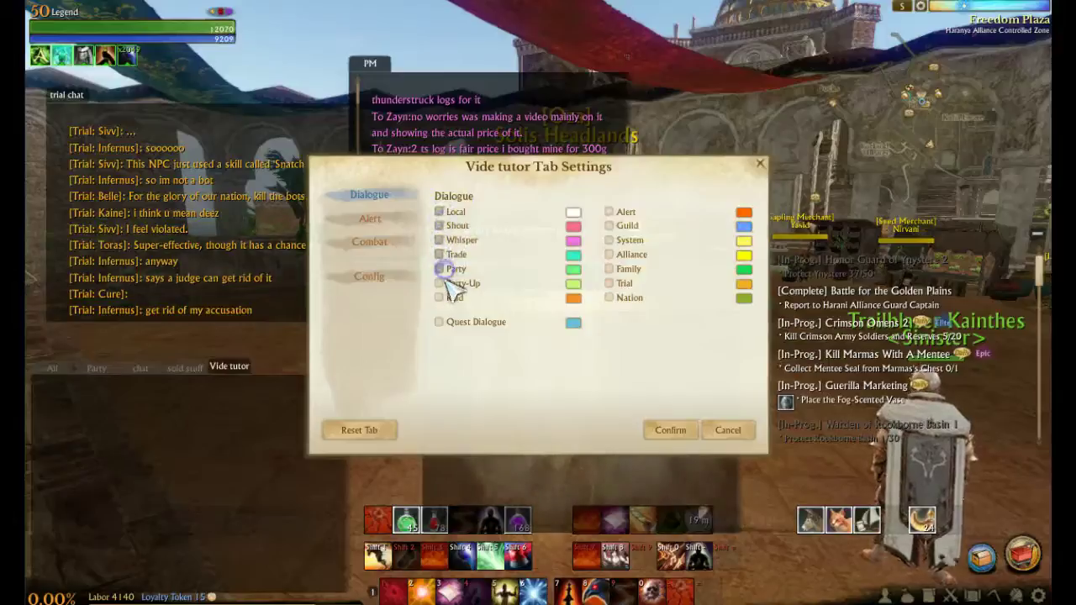
left_click(439, 283)
left_click(439, 297)
left_click(439, 296)
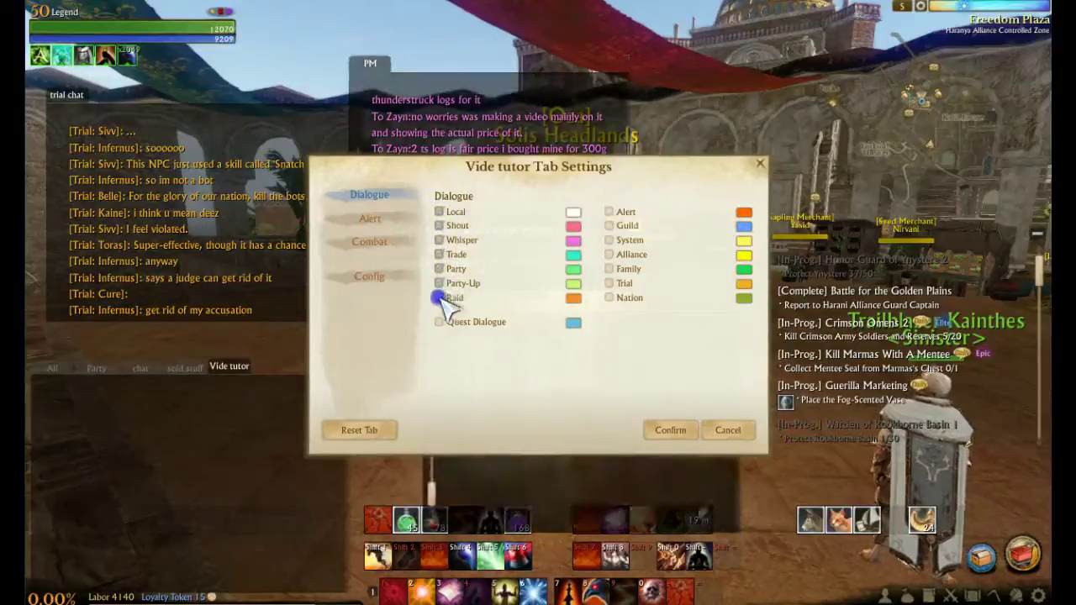
left_click(440, 284)
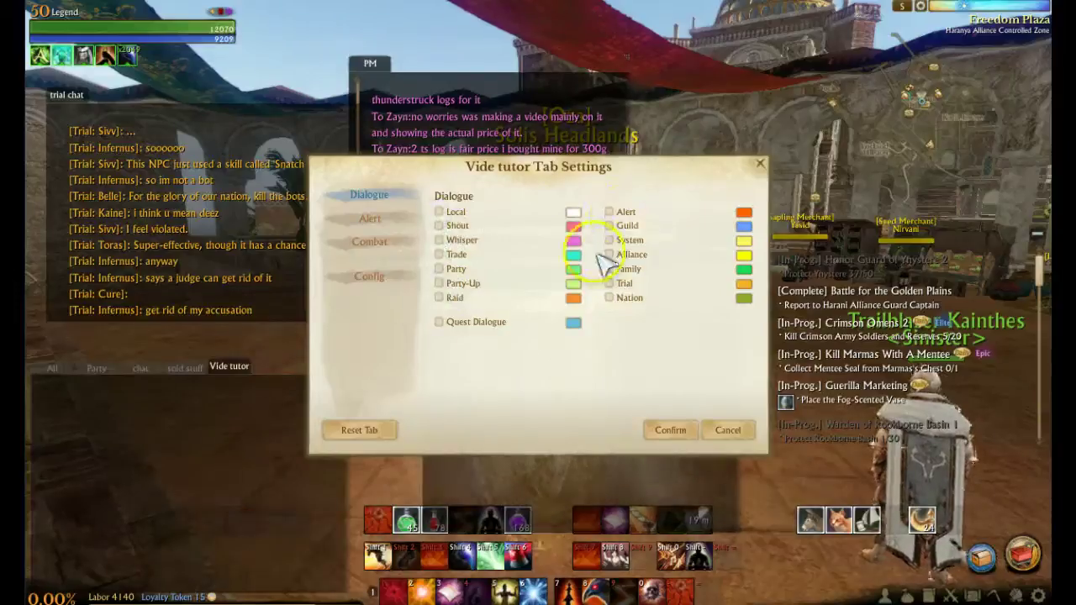
Step: Enable the Local and Whisper channels, colouring Local messages dark blue and Whisper messages dark red
left_click(576, 214)
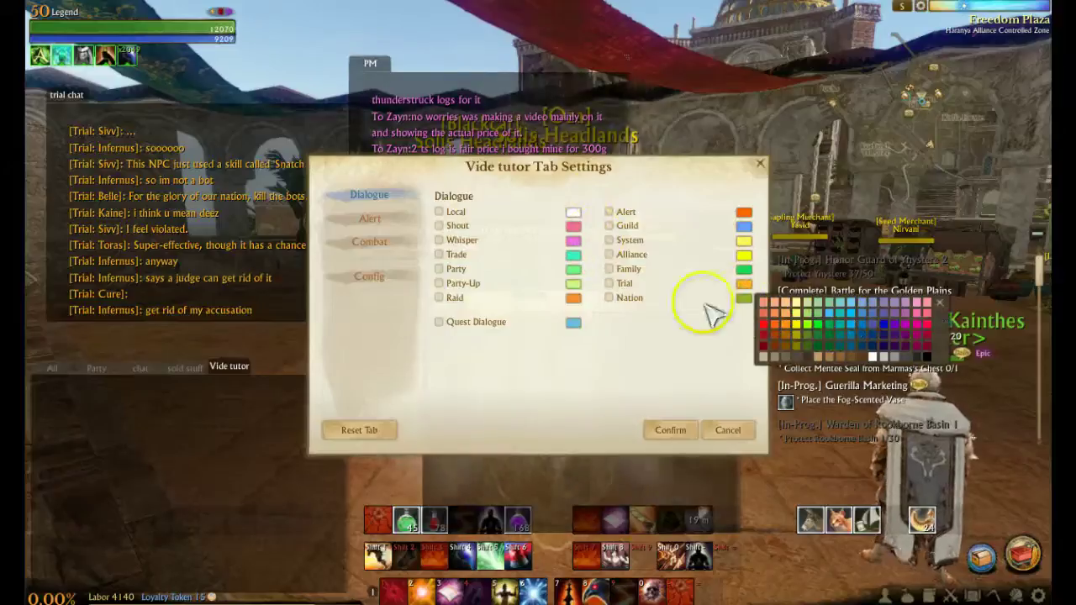
left_click(883, 326)
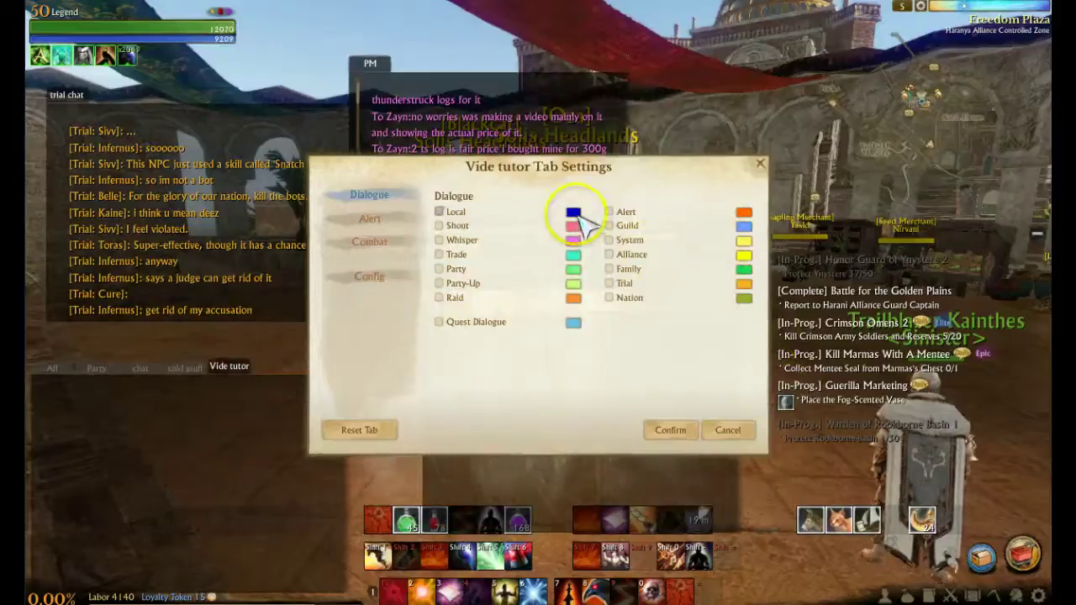
left_click(440, 240)
left_click(742, 298)
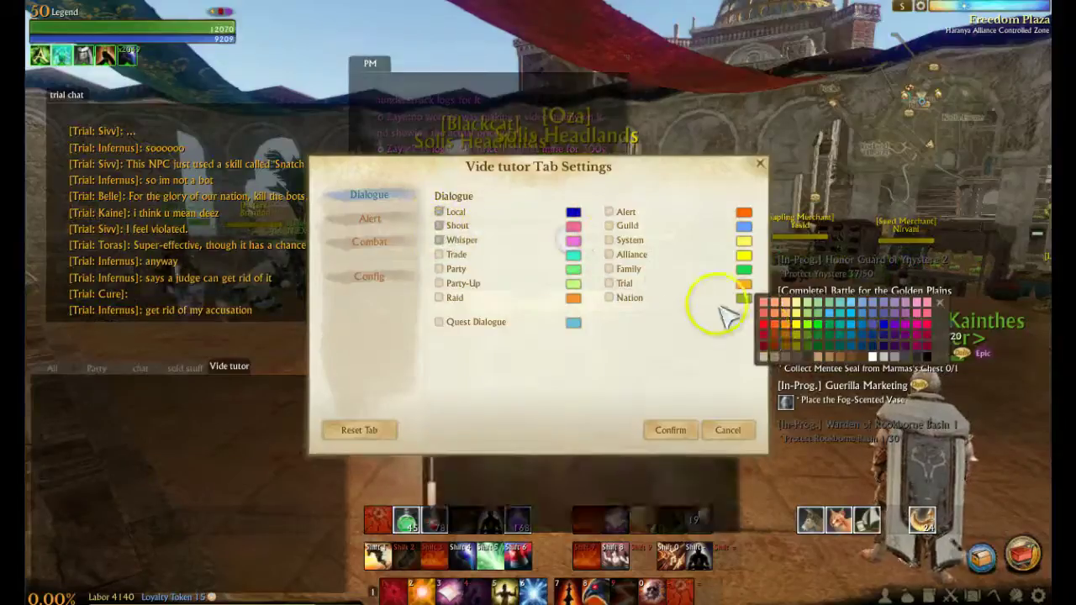
left_click(771, 342)
Step: Keep the Shout and Whisper channels enabled and set the Shout message colour to light blue
left_click(440, 225)
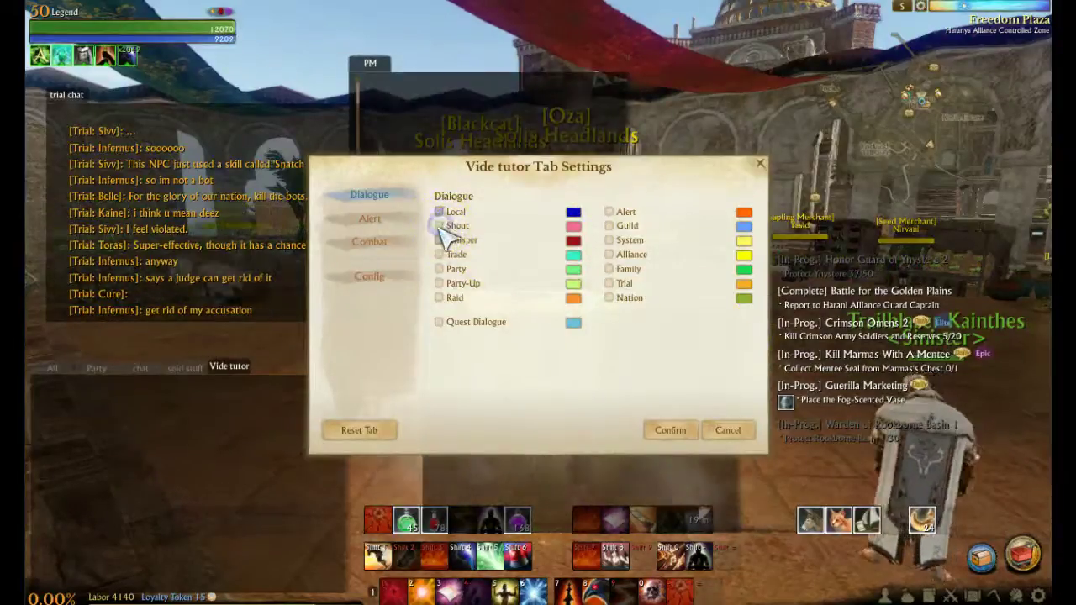
left_click(439, 240)
left_click(573, 225)
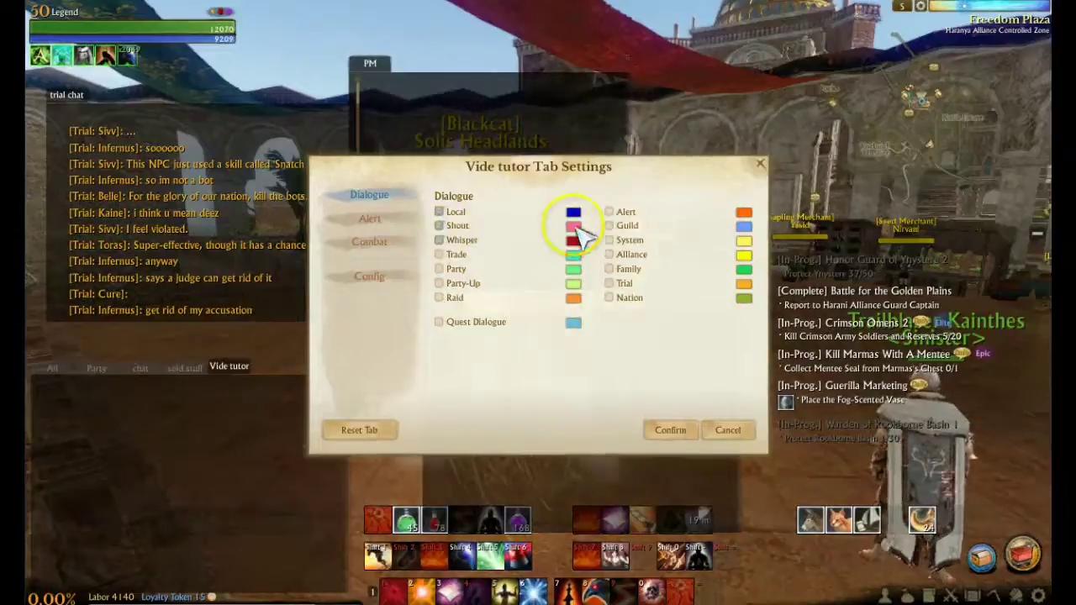
left_click(767, 319)
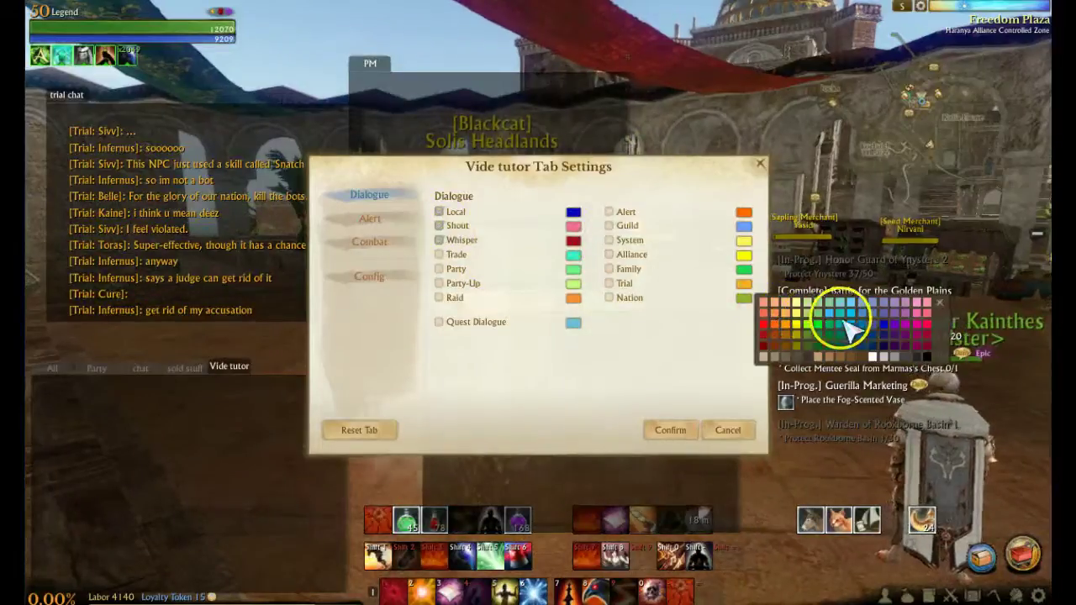
left_click_drag(849, 328, 847, 326)
left_click(573, 239)
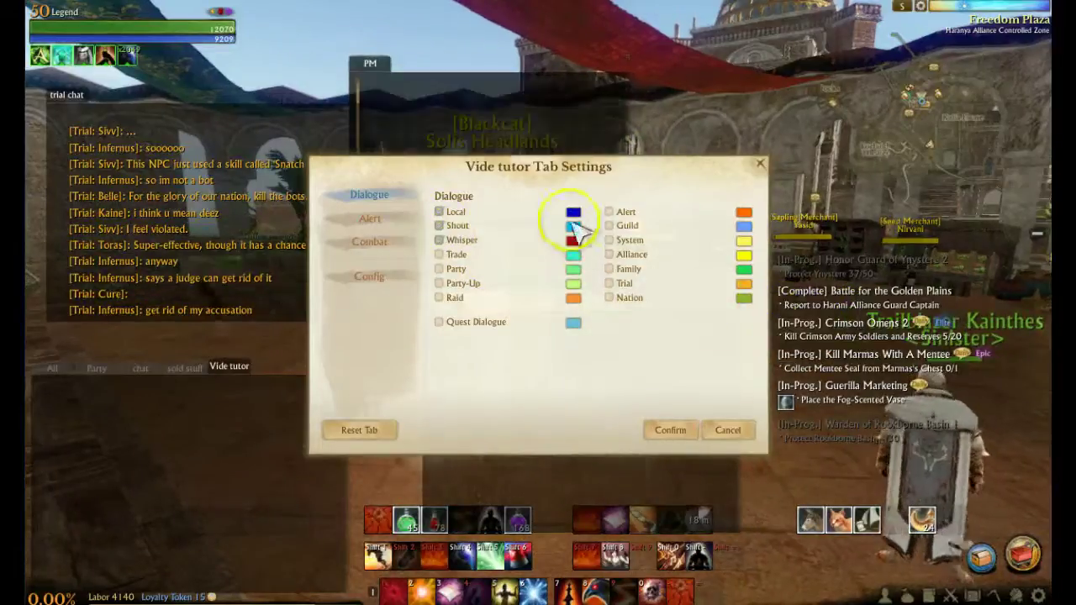
Step: Examine the message history in the All chat tab to compare how the different channels are coloured
left_click(52, 368)
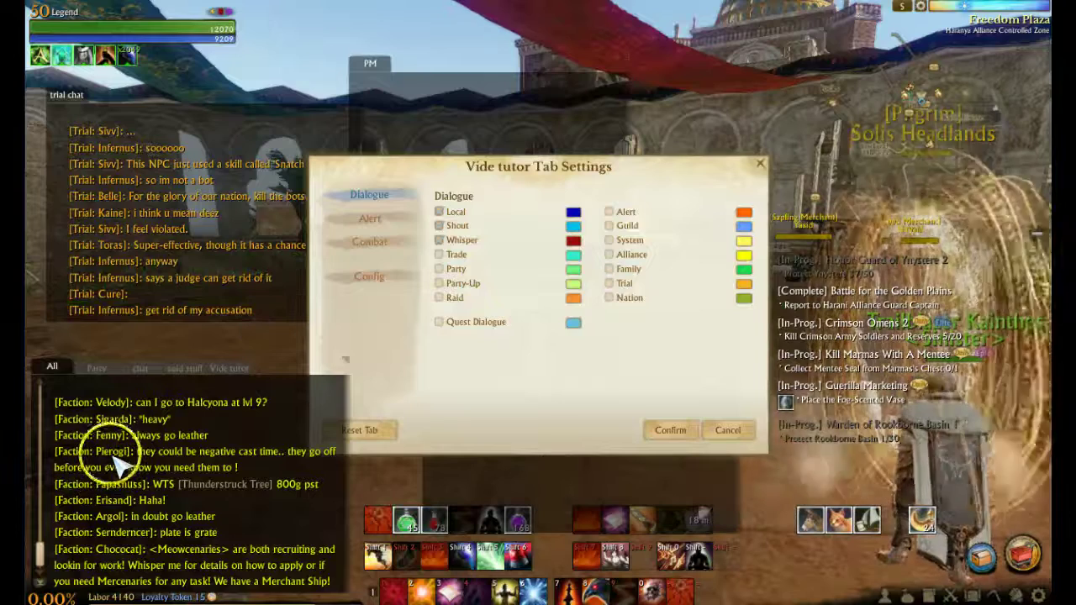
scroll(44, 383, "up", 5)
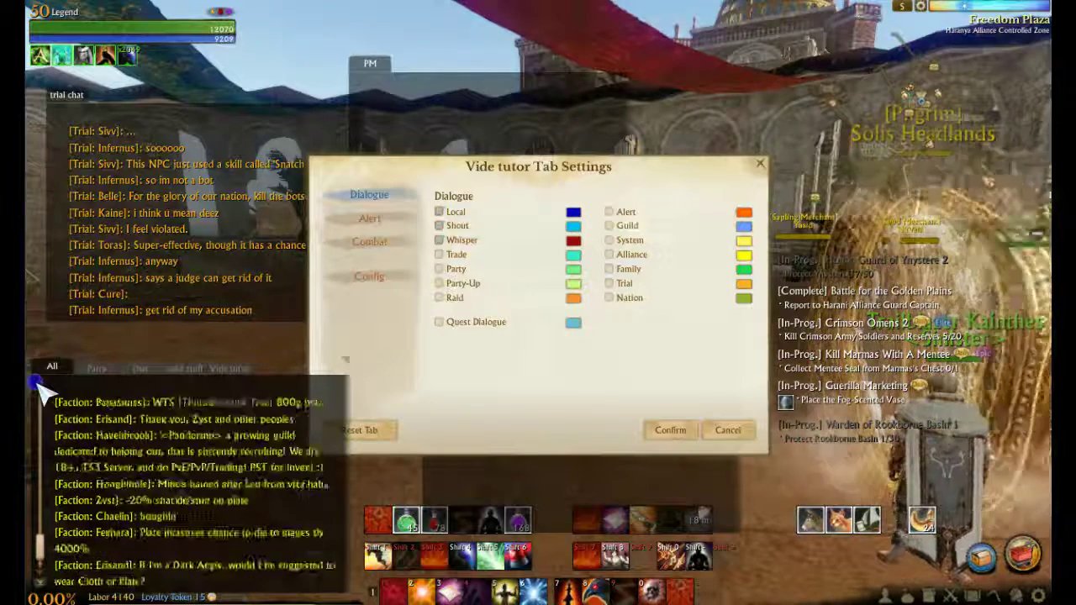
scroll(39, 386, "down", 15)
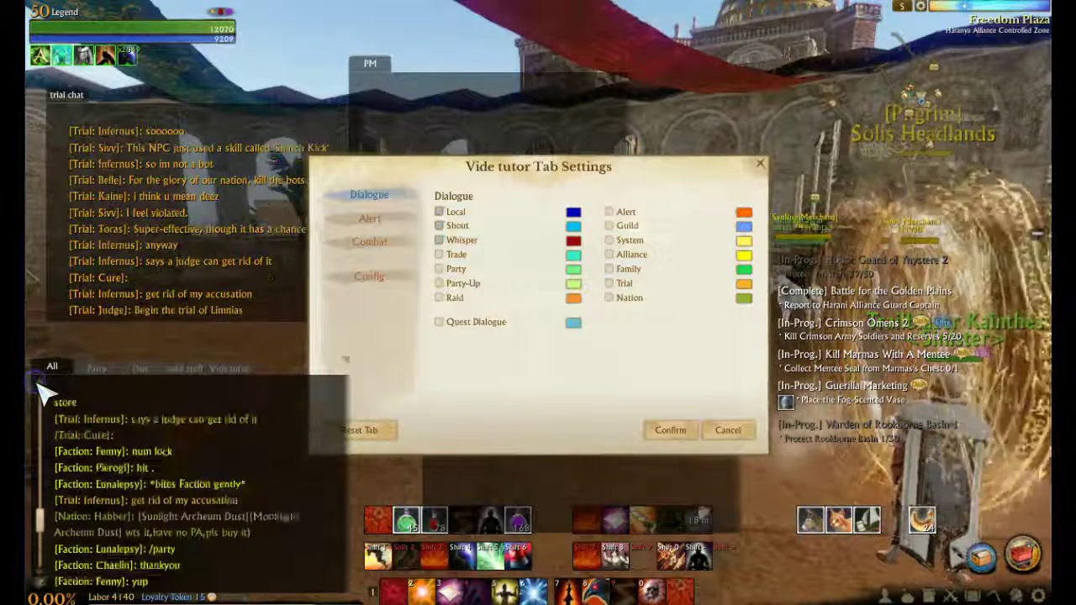
scroll(76, 470, "up", 2)
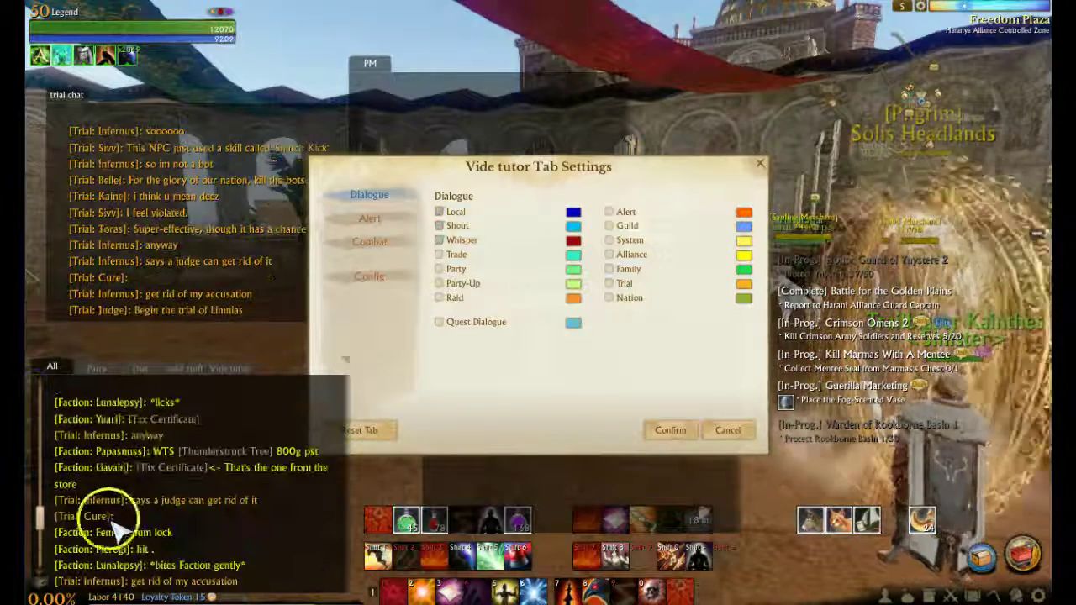
Step: Return to the latest messages in the All chat and review the Vide tutor tab's Alert and Combat settings
left_click(36, 516)
left_click_drag(38, 511, 41, 551)
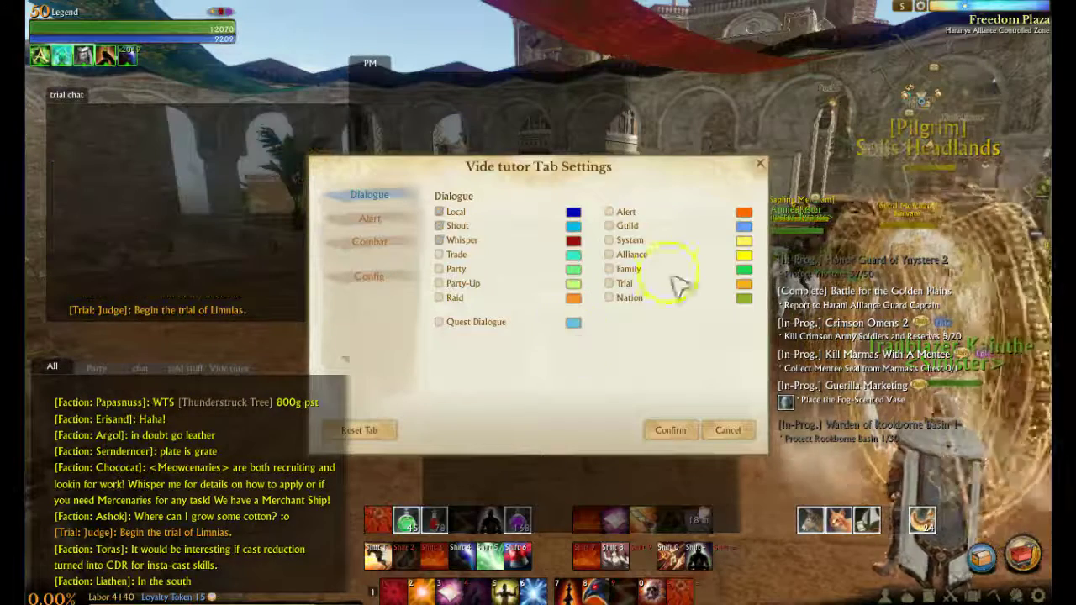
left_click(365, 242)
left_click(366, 220)
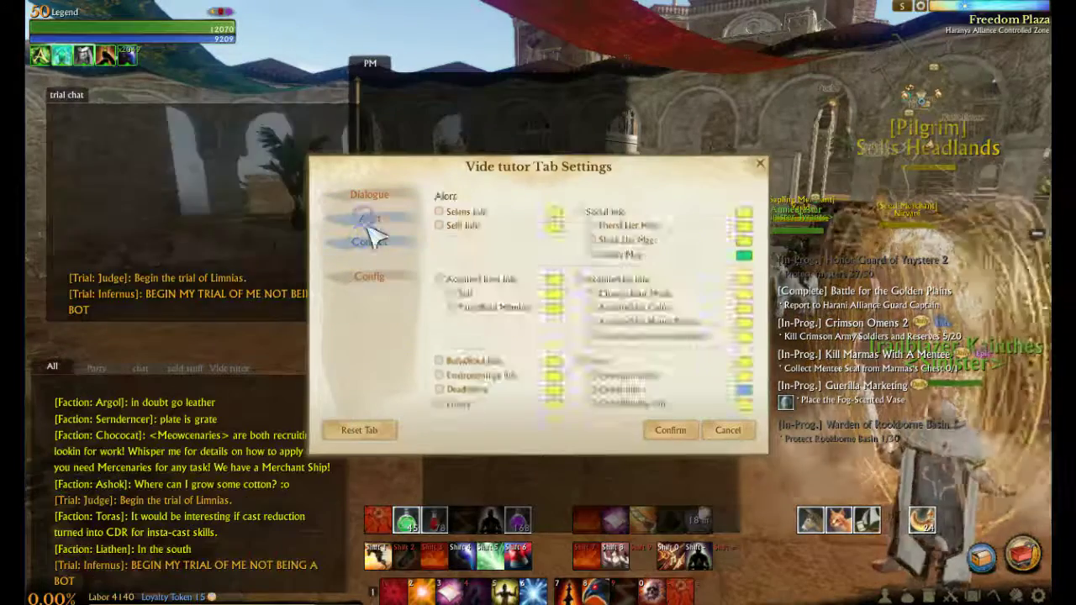
left_click(373, 241)
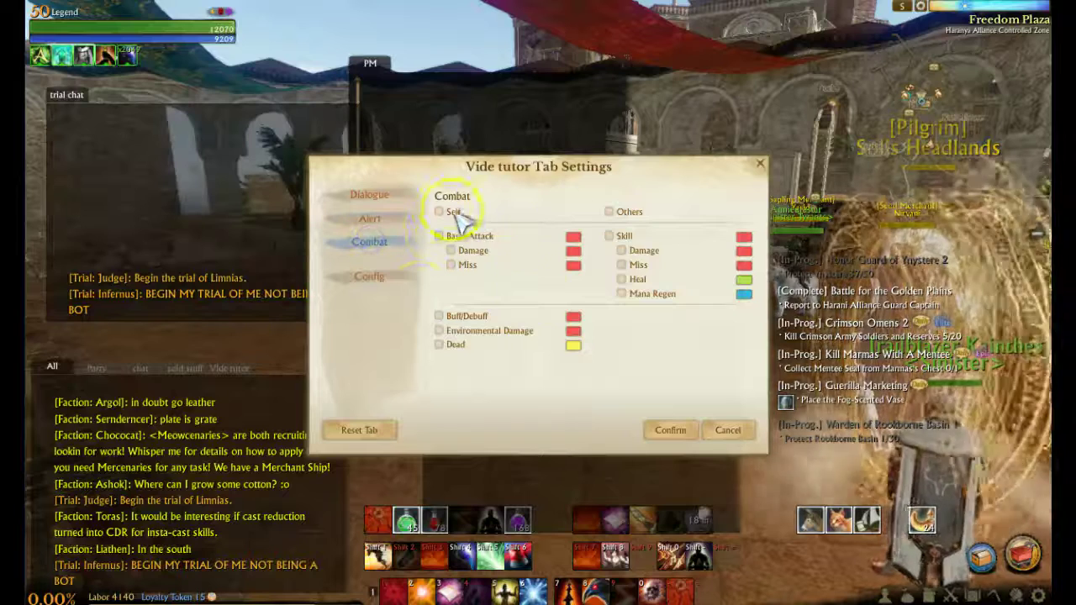
Step: Set the Vide tutor tab's font size to 17 pt, default chat transparency to 83 and mouse-over transparency to 69
left_click(367, 277)
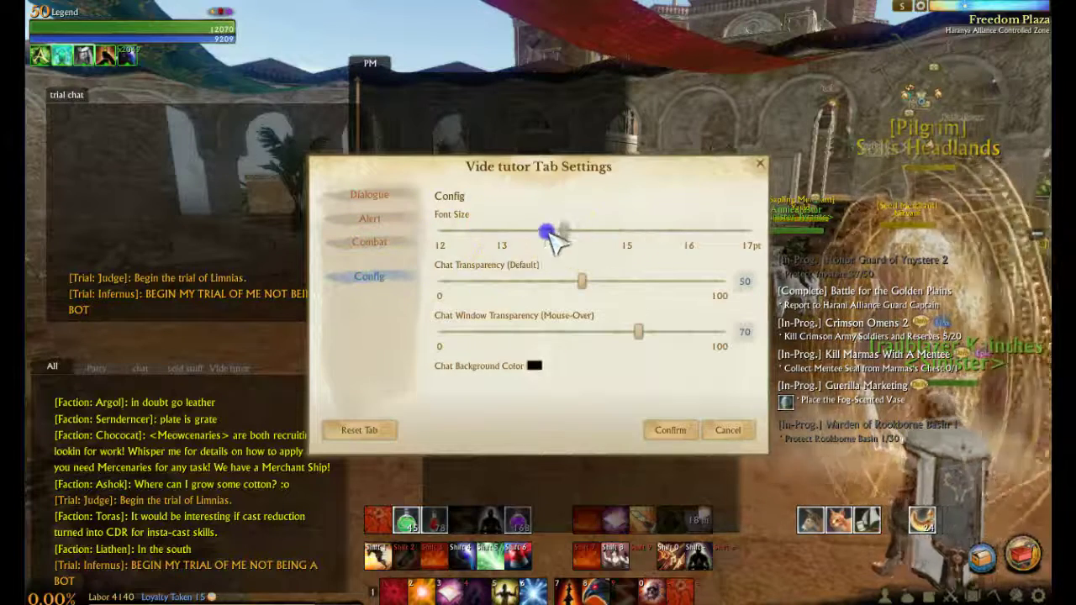
left_click_drag(554, 239, 662, 245)
left_click_drag(736, 246, 747, 319)
left_click(687, 431)
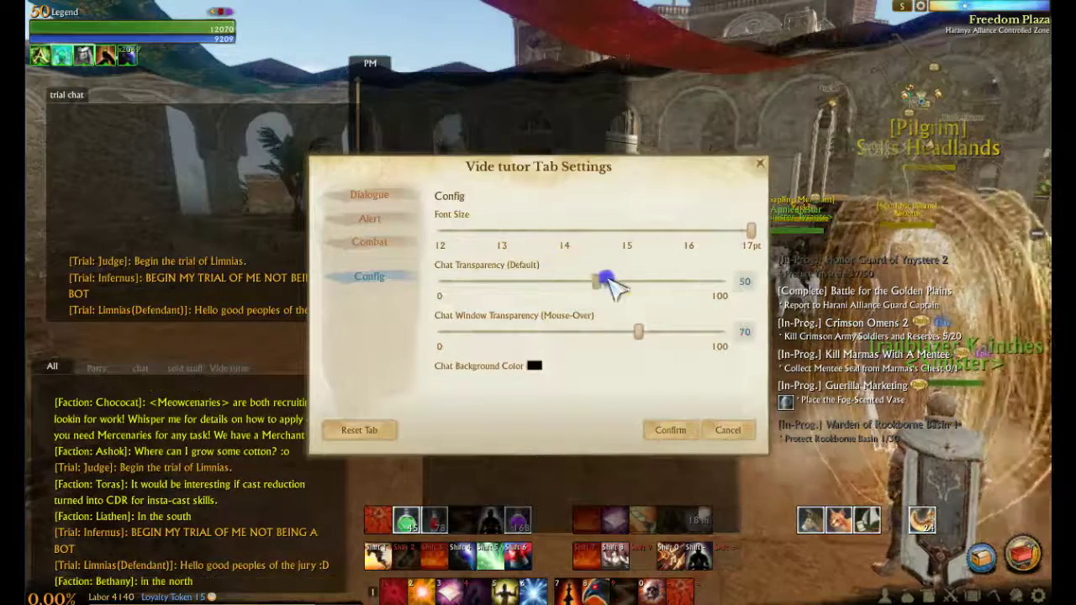
left_click_drag(609, 285, 676, 269)
left_click_drag(562, 327, 580, 344)
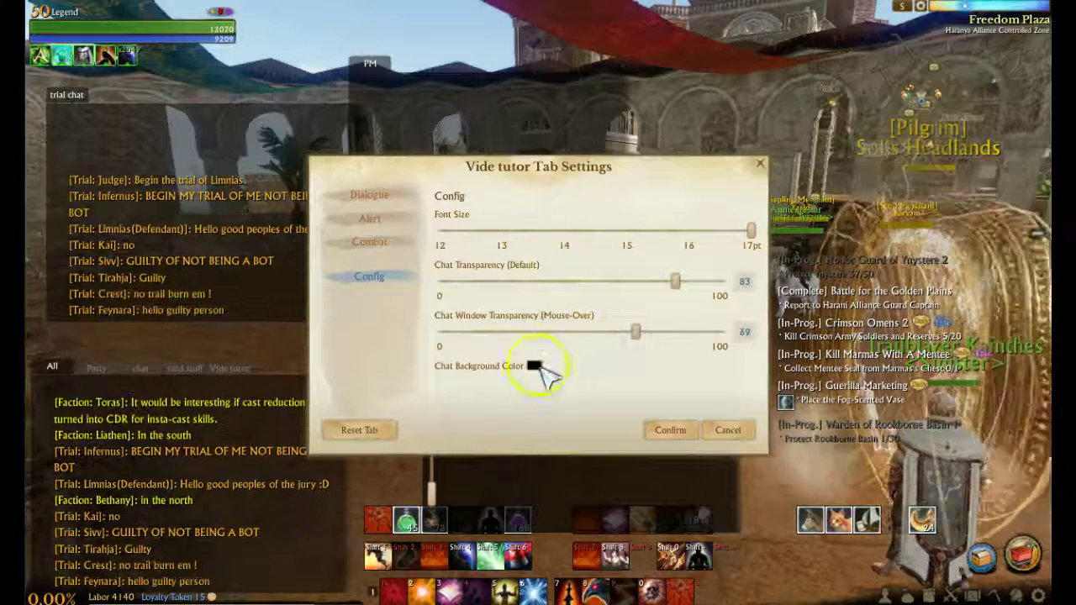
Step: Set the Vide tutor tab's chat background colour to yellow, confirm the settings and display that tab
left_click(533, 365)
left_click(580, 384)
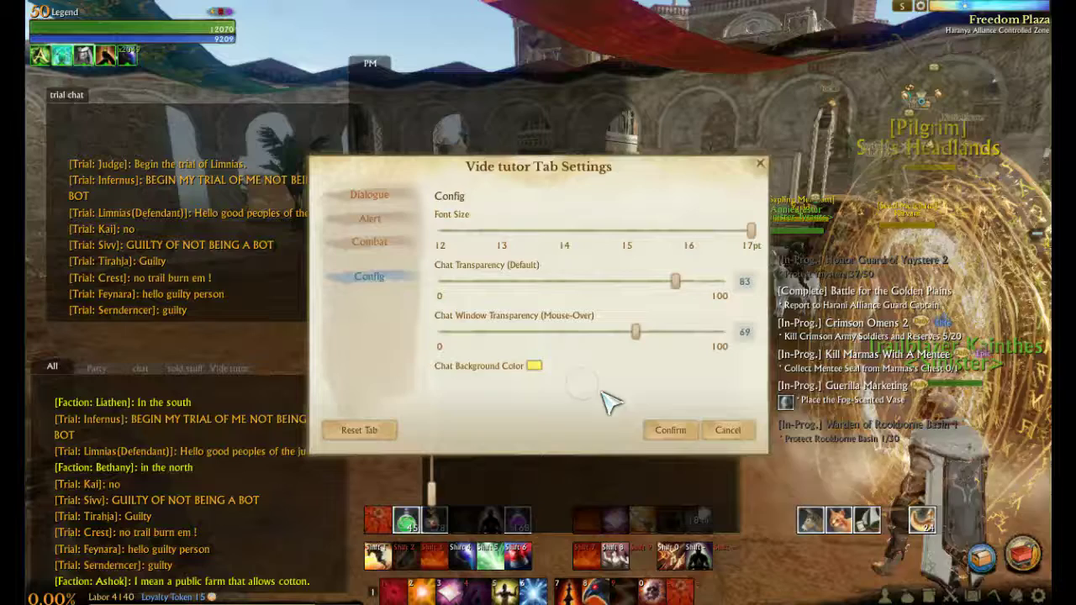
left_click(664, 430)
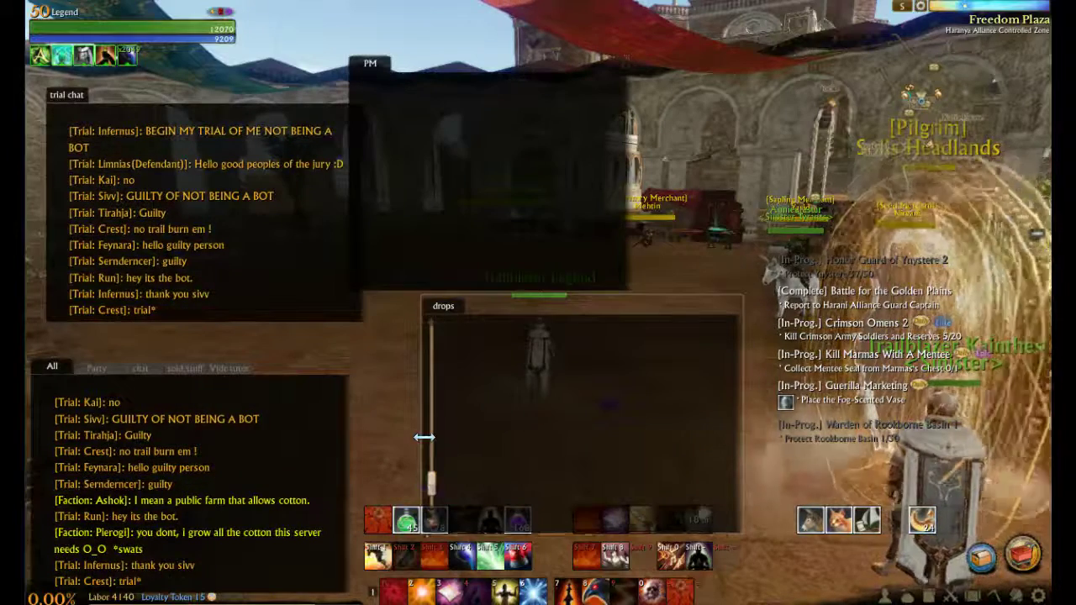
key("Return")
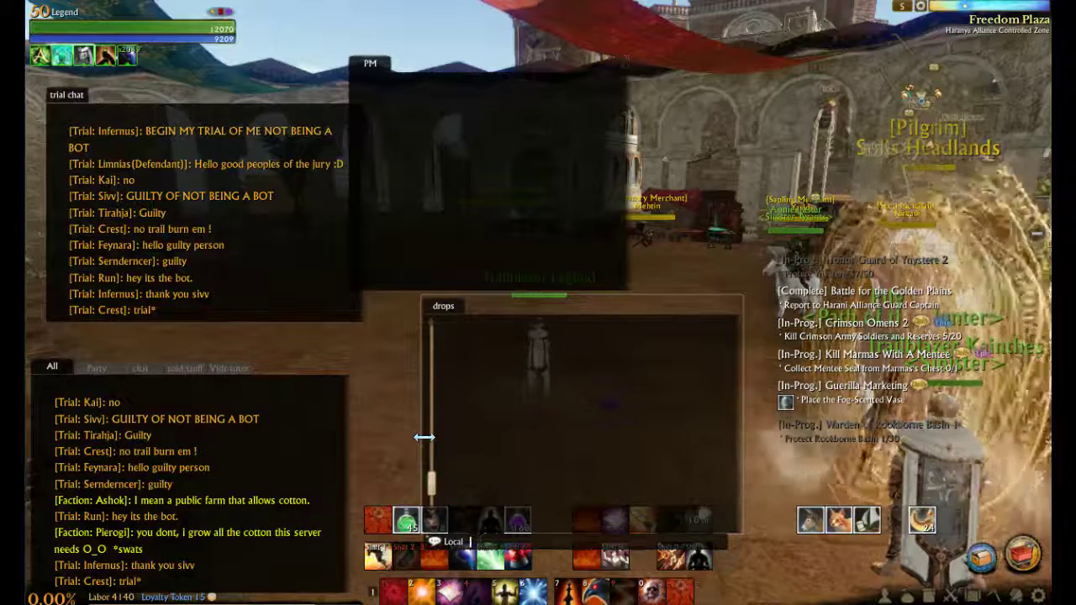
left_click(218, 370)
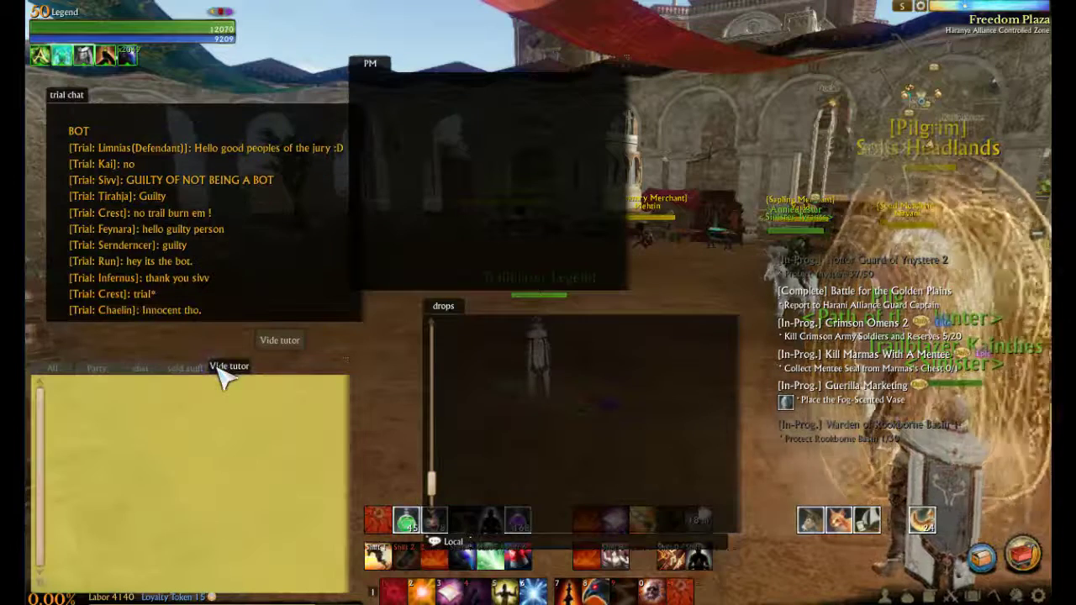
key("Escape")
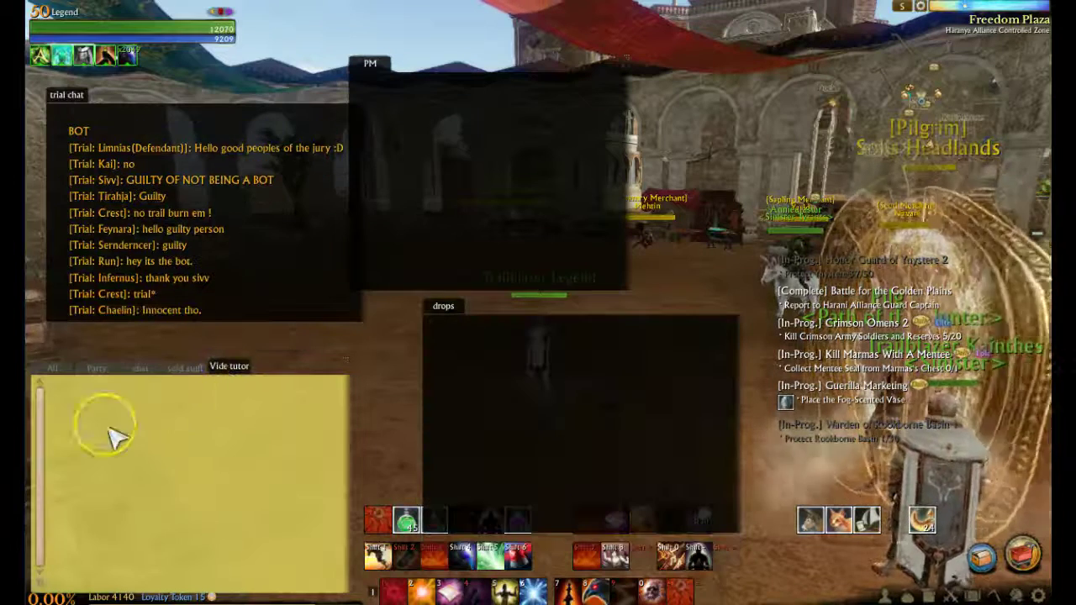
Step: Send the local chat messages "HI" and "this is colol" to test the Vide tutor tab's message colour
key("Return")
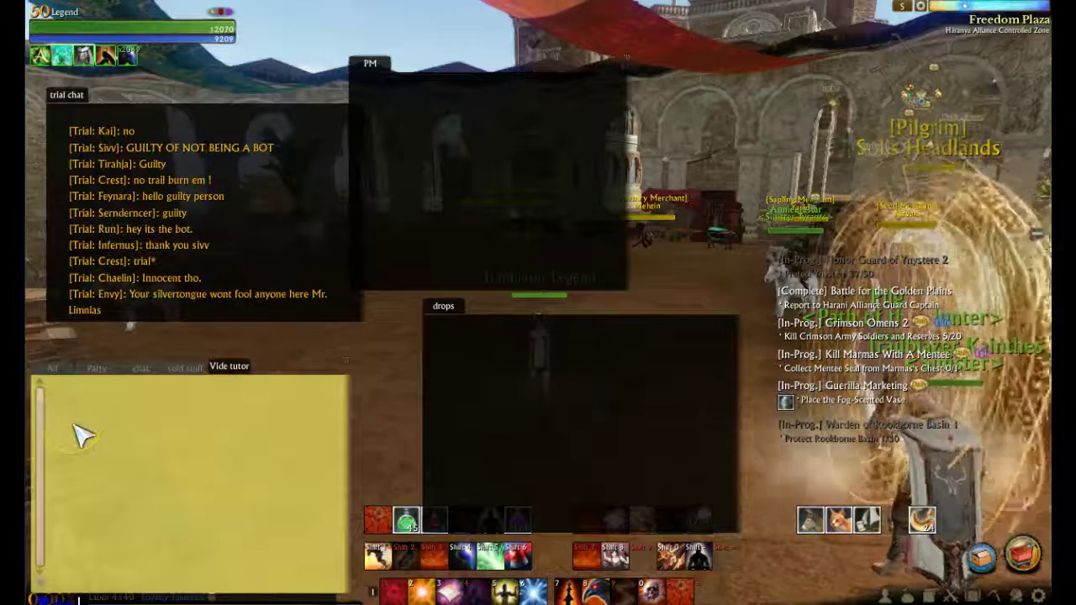
type("HI")
key("Return")
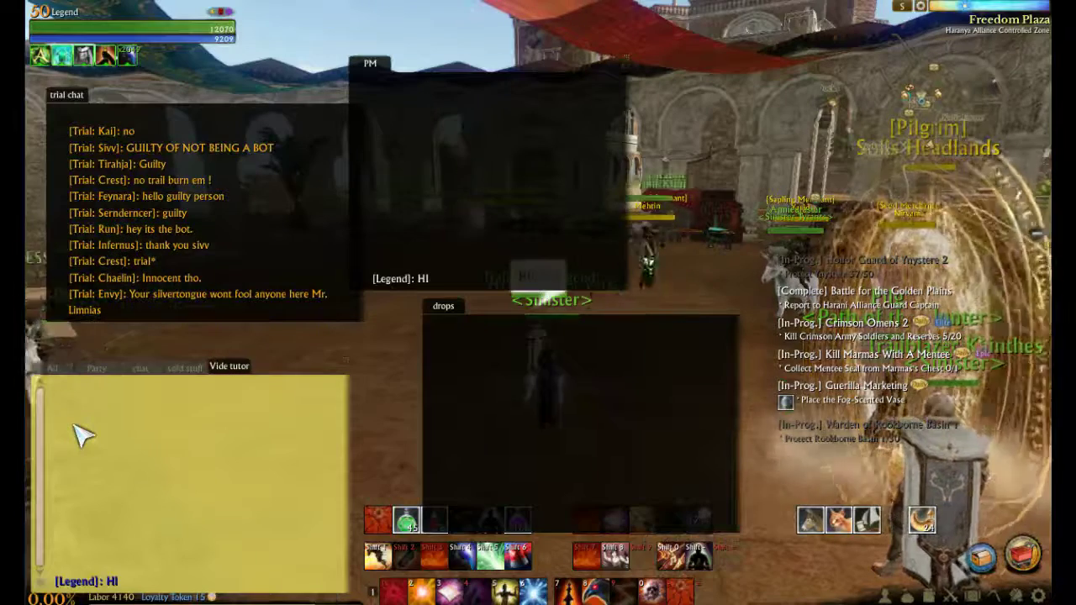
left_click(72, 429)
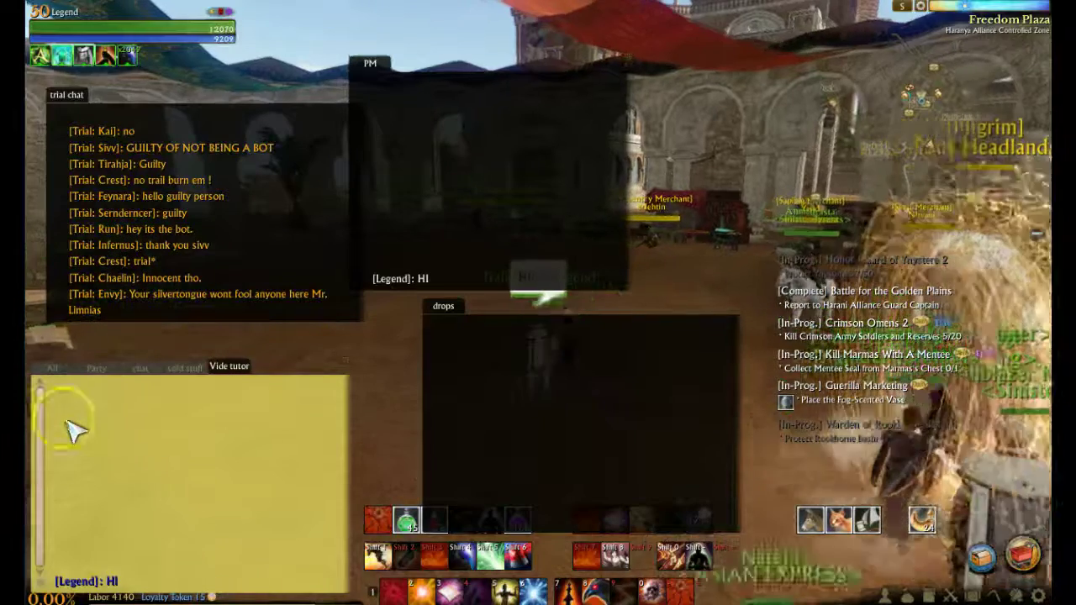
key("a")
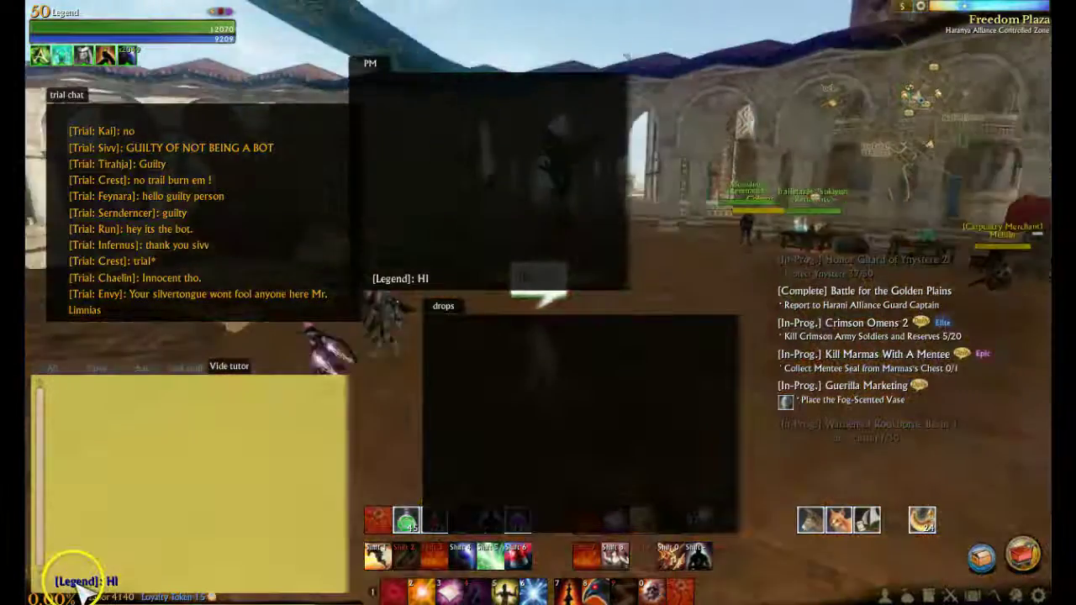
left_click(110, 578)
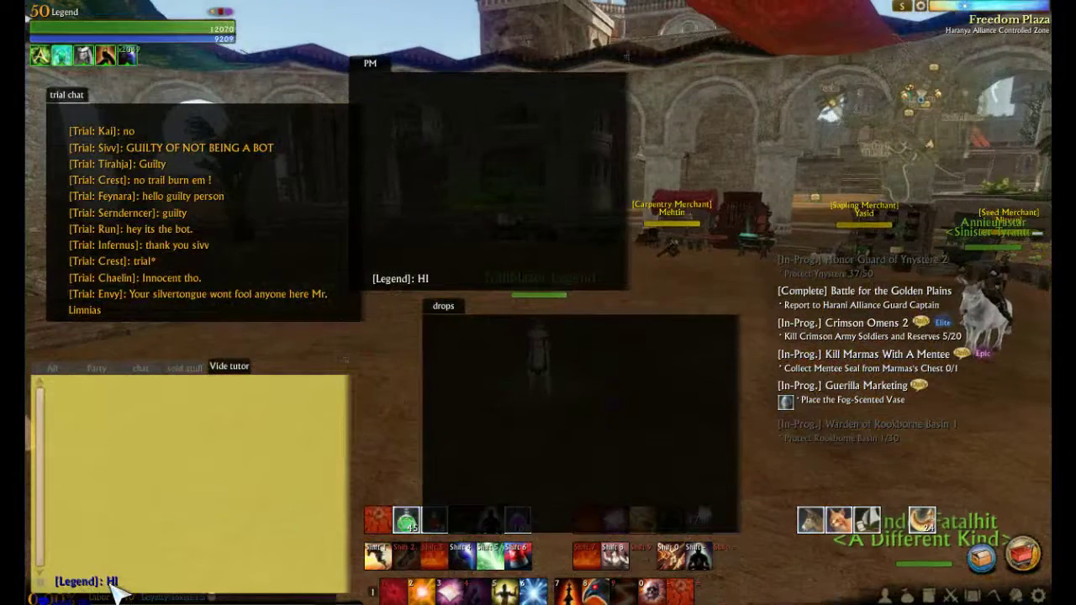
type("this is colol")
key("Return")
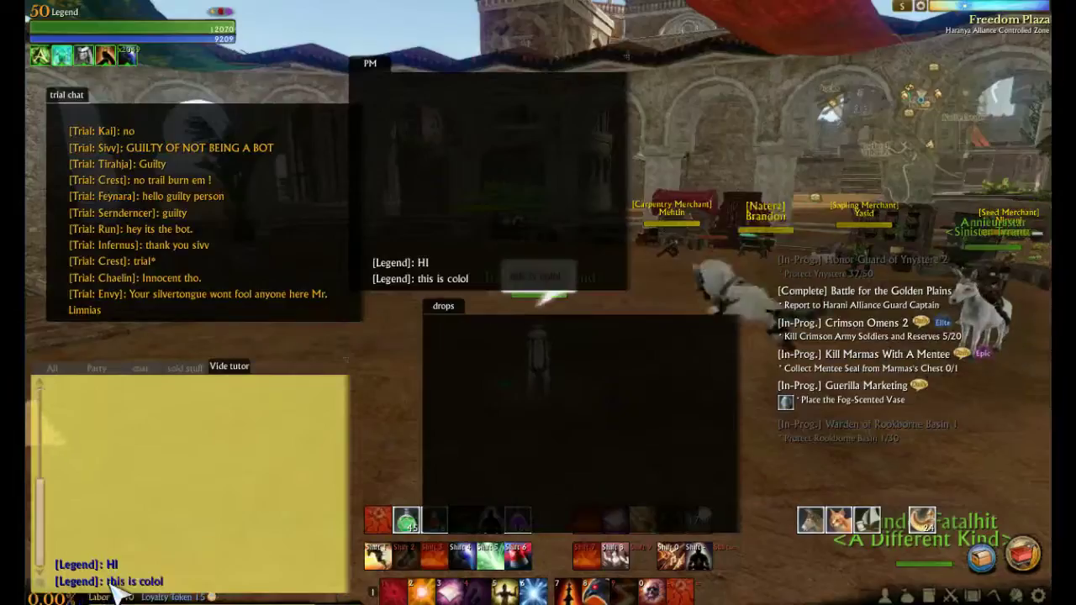
left_click(107, 587)
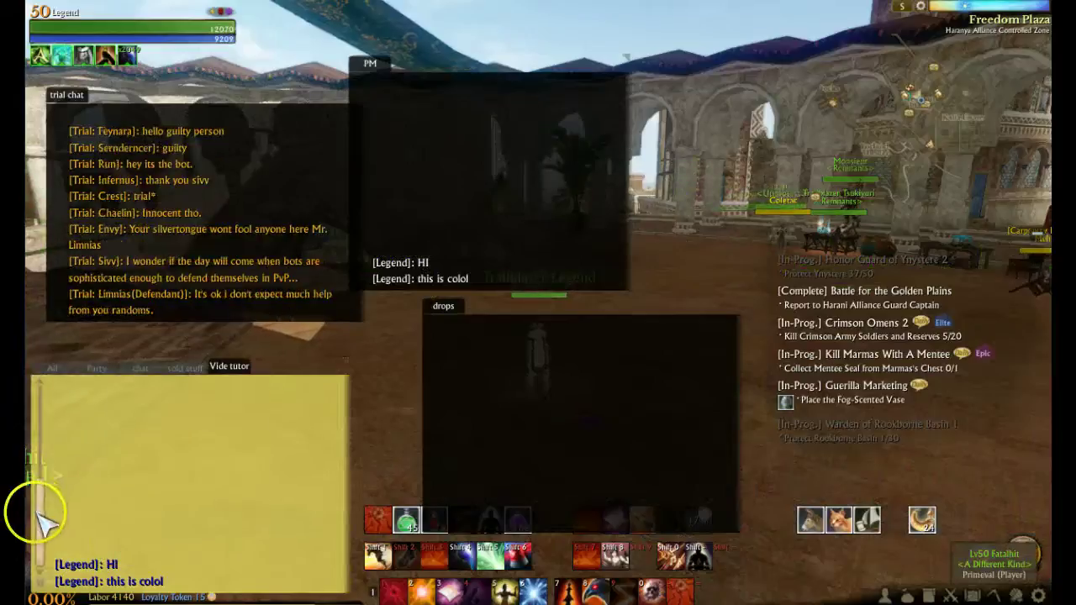
left_click(39, 515)
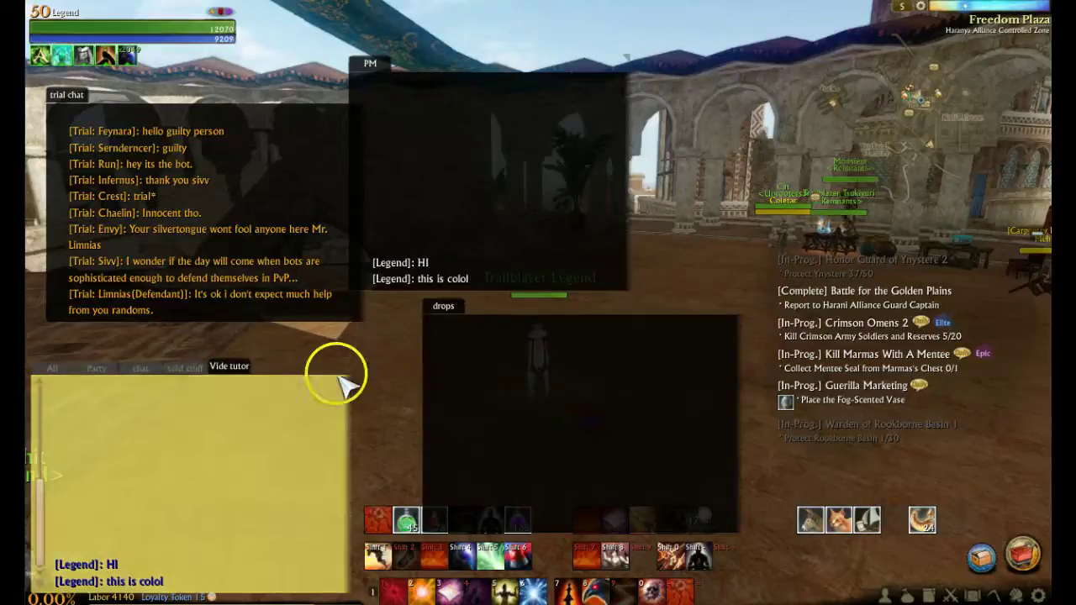
Step: Unlock the main chat window and detach the Vide tutor and chat tabs as separate windows around the quest list
right_click(259, 354)
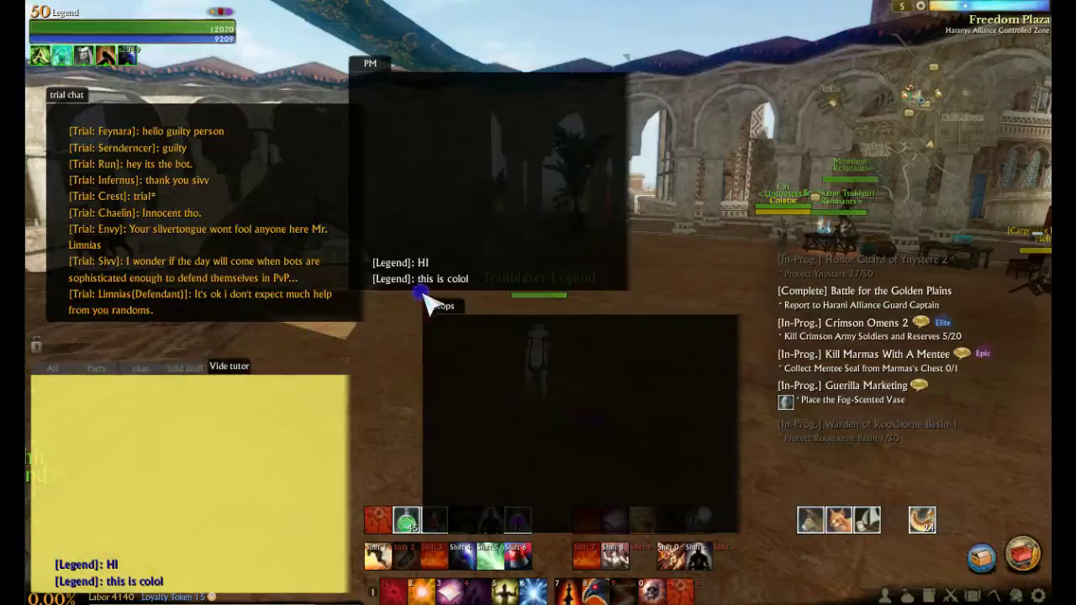
left_click_drag(198, 361, 225, 378)
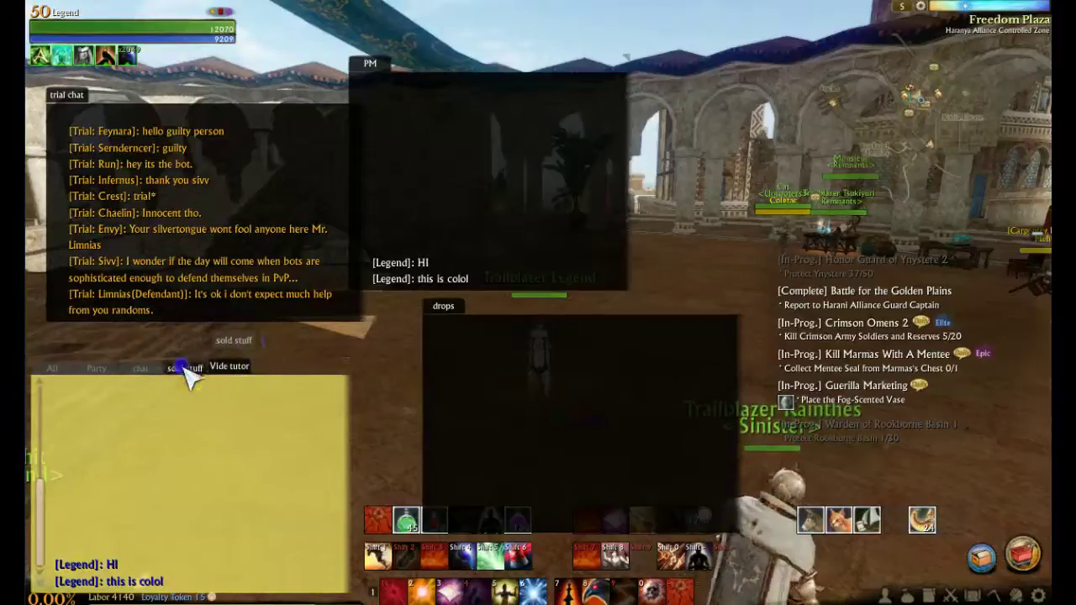
right_click(242, 368)
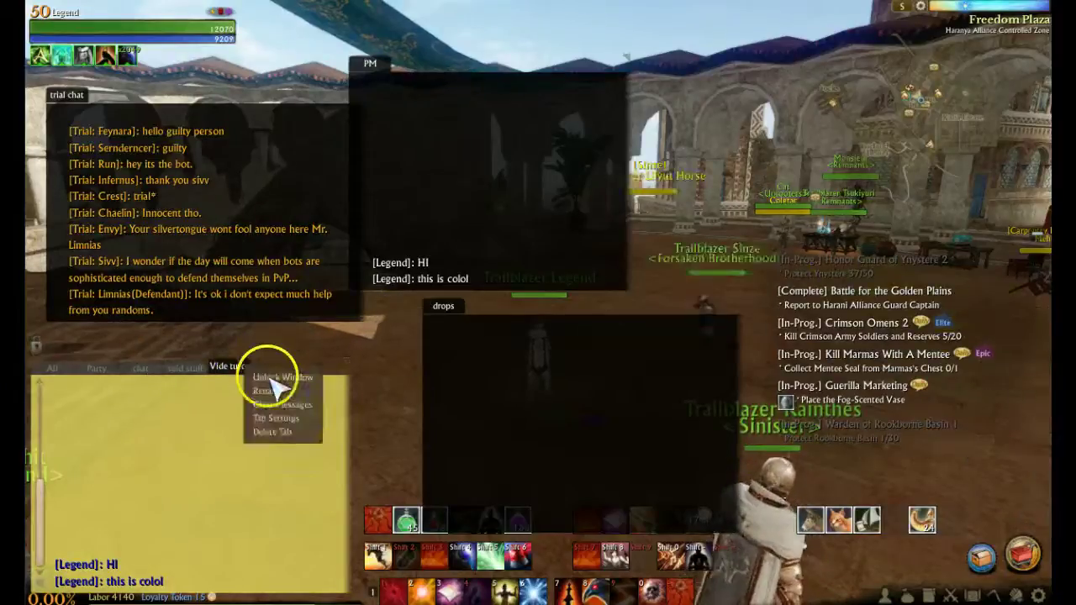
left_click(270, 378)
left_click_drag(221, 361, 130, 382)
left_click_drag(215, 376, 702, 85)
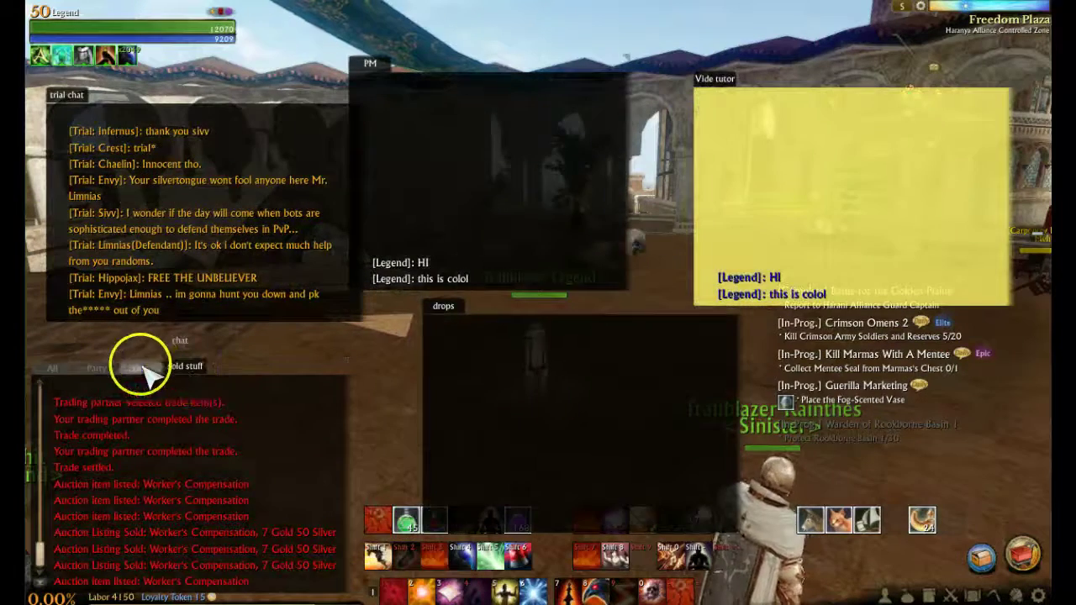
left_click_drag(143, 376, 708, 339)
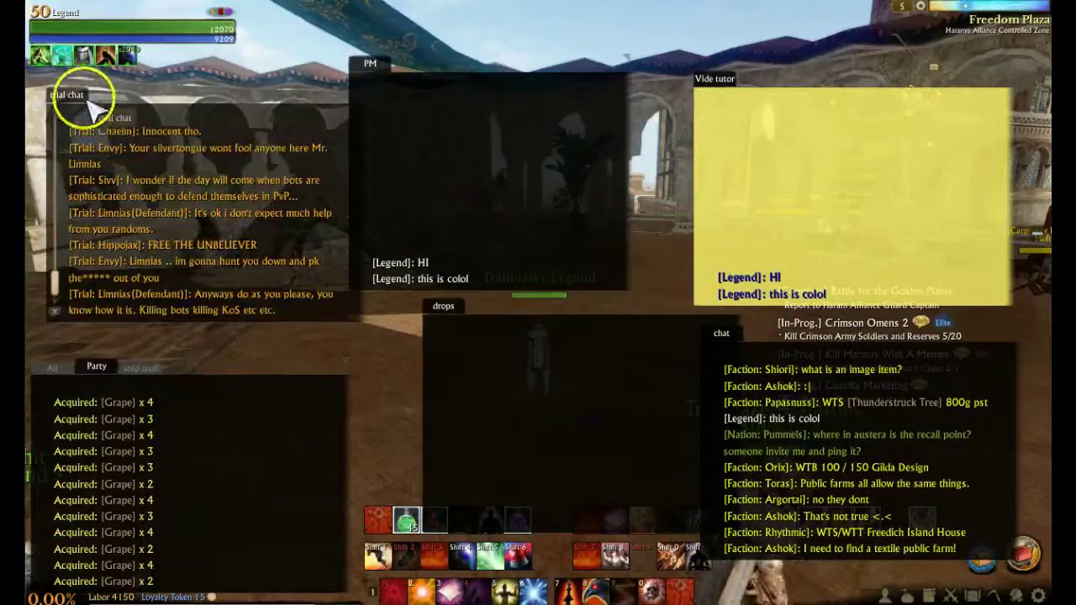
Step: Spread the detached trial chat, PM, drops, chat and Vide tutor windows out towards the edges of the game view
left_click_drag(73, 98, 23, 3)
left_click_drag(365, 62, 360, 9)
left_click_drag(431, 307, 33, 227)
left_click_drag(696, 349, 764, 384)
left_click_drag(718, 76, 767, 10)
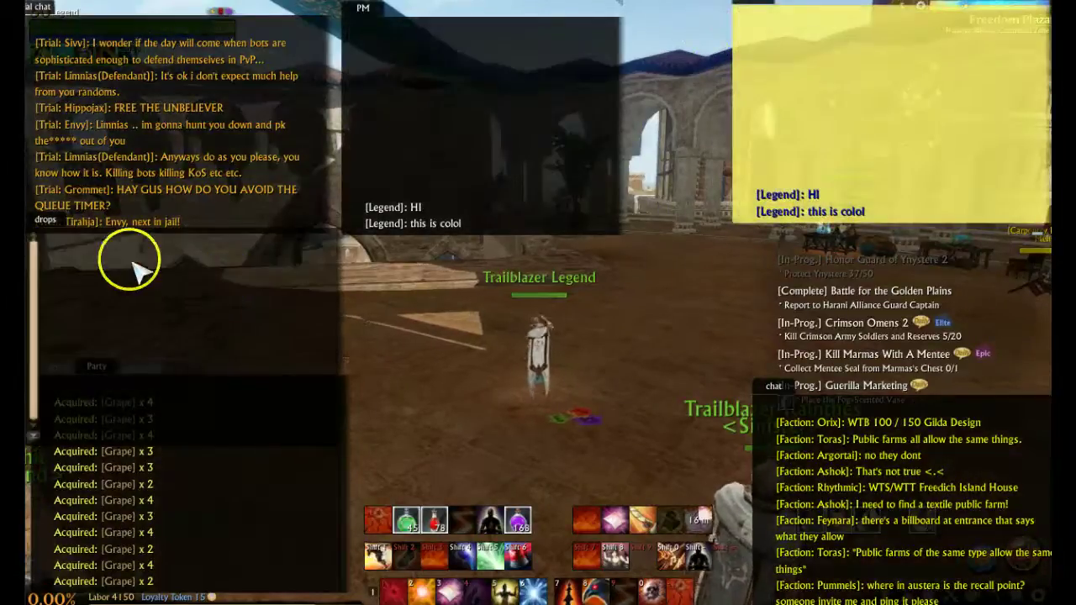
Step: Dock the drops, PM, Vide tutor and chat windows back into the main chat window as tabs
left_click_drag(59, 227, 140, 369)
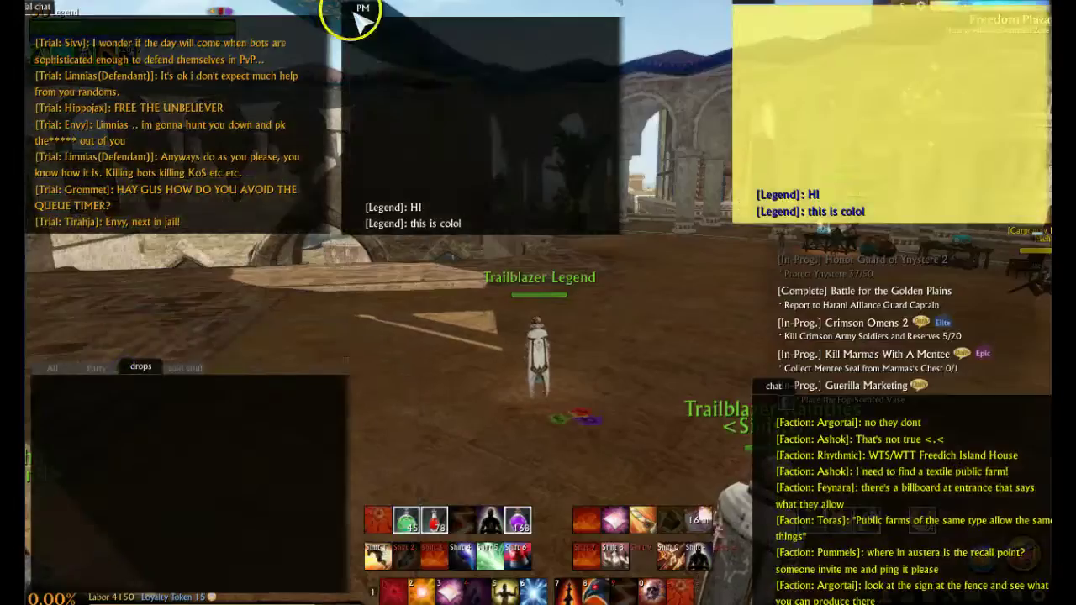
left_click_drag(353, 10, 96, 370)
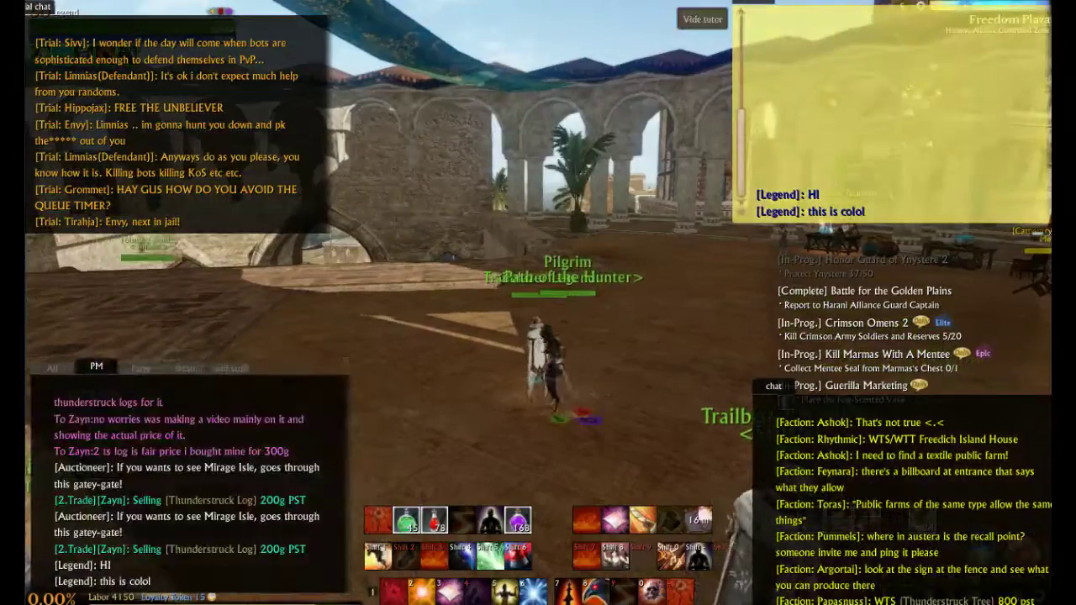
left_click(760, 36)
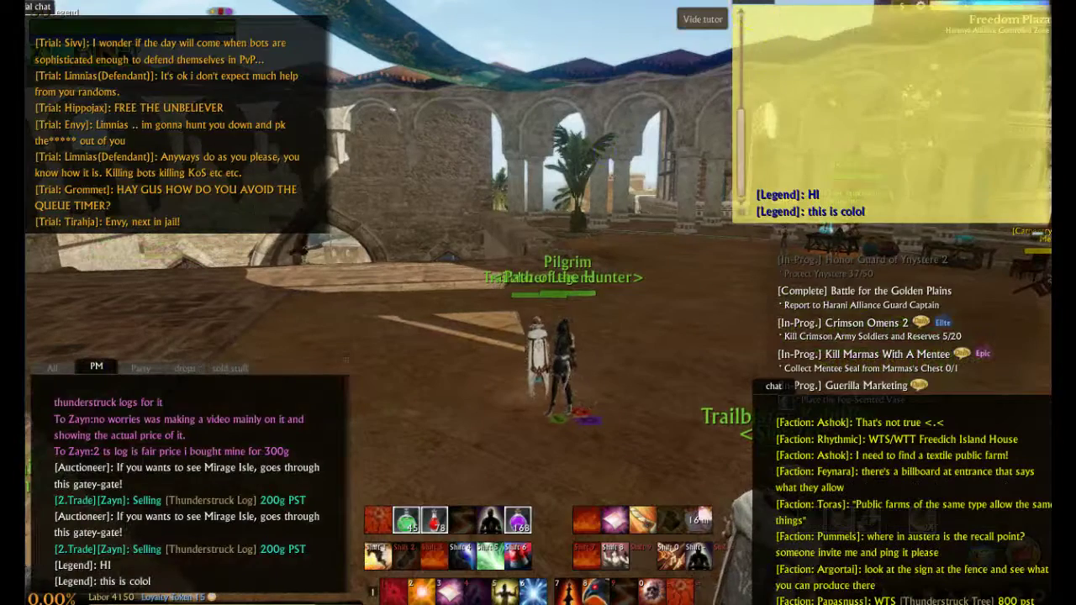
left_click_drag(702, 18, 136, 382)
left_click(790, 407)
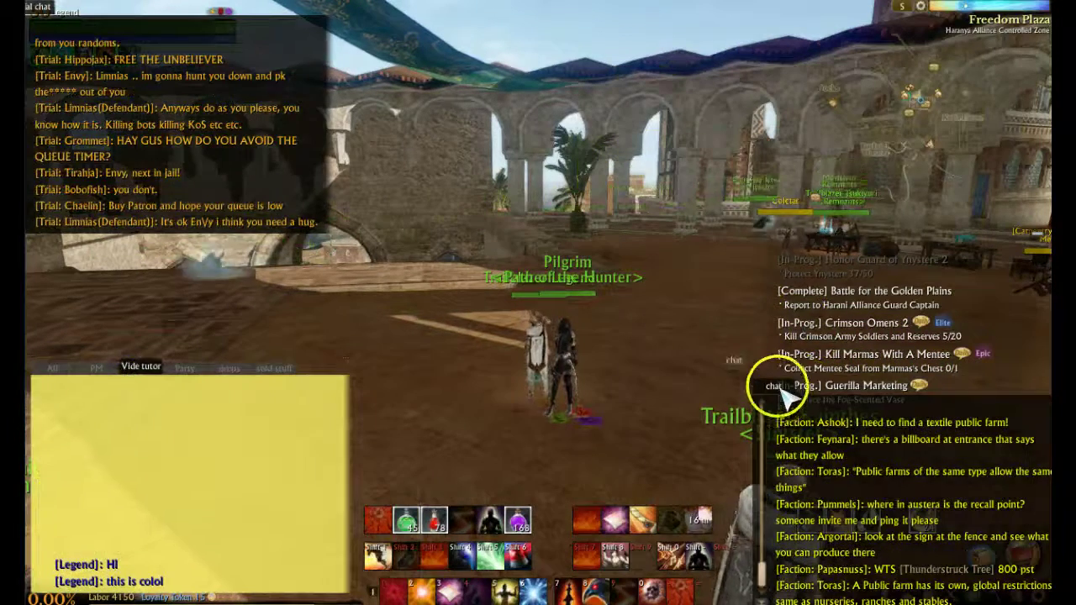
left_click_drag(781, 397, 165, 386)
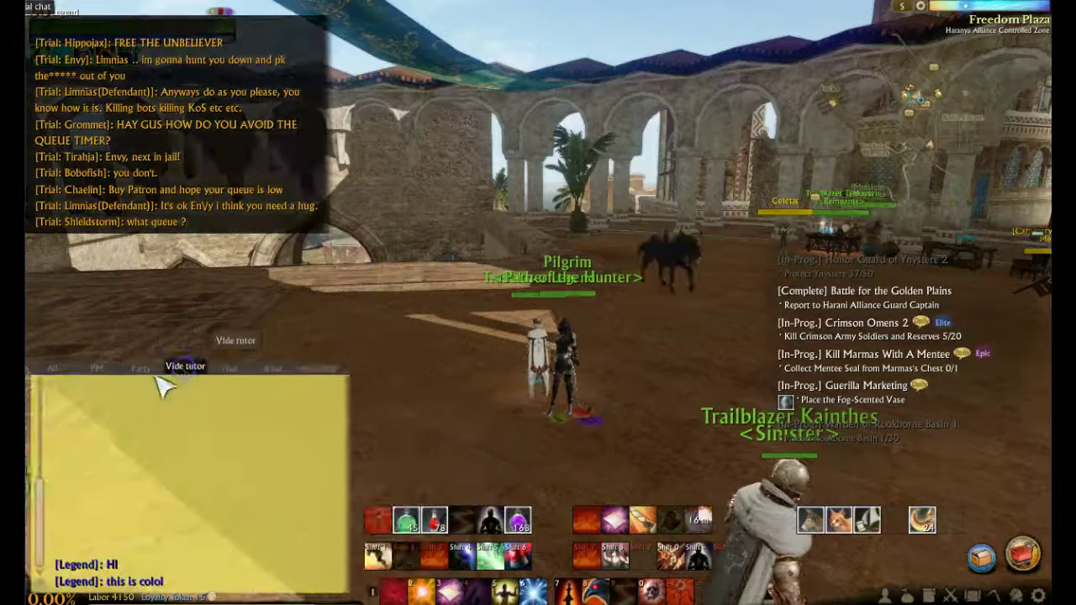
Step: View the dialogue channels in the All tab's settings and close them without changes
mouse_move(49, 376)
left_mouse_down()
mouse_move(246, 340)
mouse_move(67, 384)
mouse_move(221, 353)
mouse_move(417, 274)
mouse_move(150, 341)
mouse_move(51, 384)
mouse_move(63, 377)
left_mouse_up()
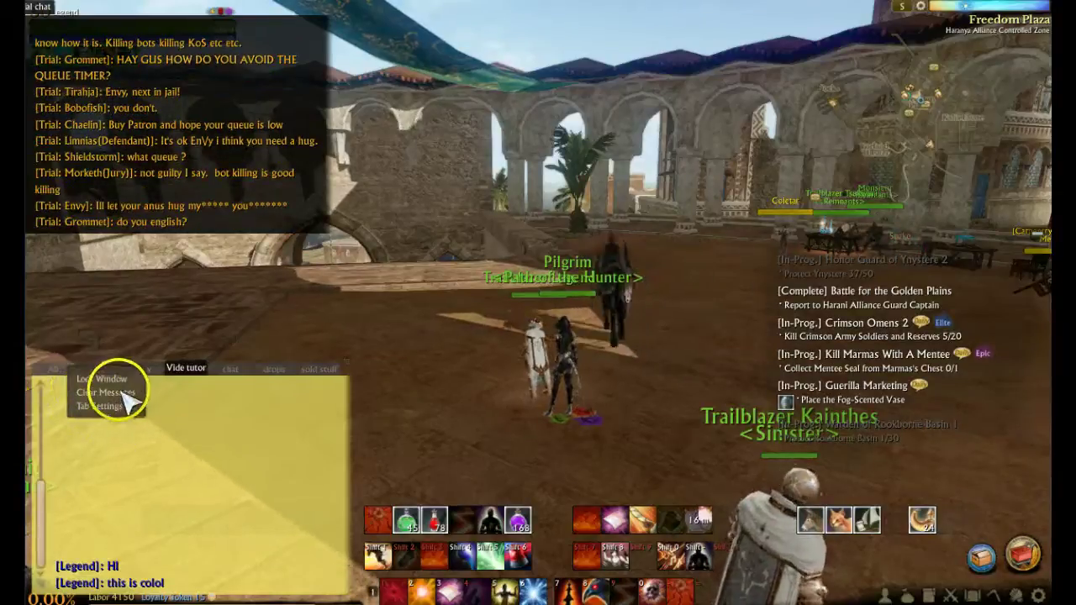
left_click(98, 406)
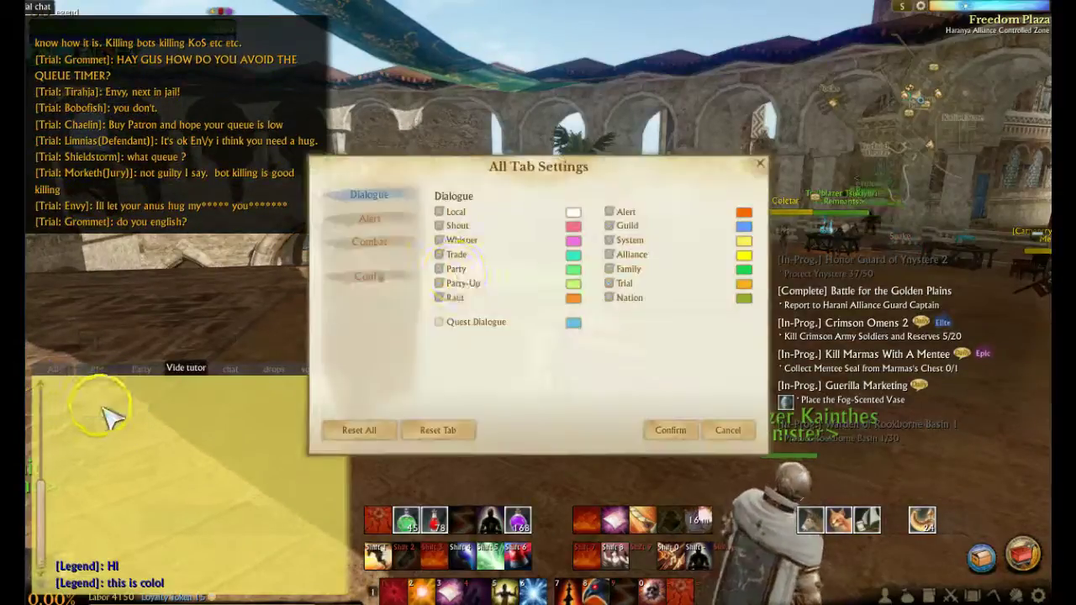
left_click(762, 162)
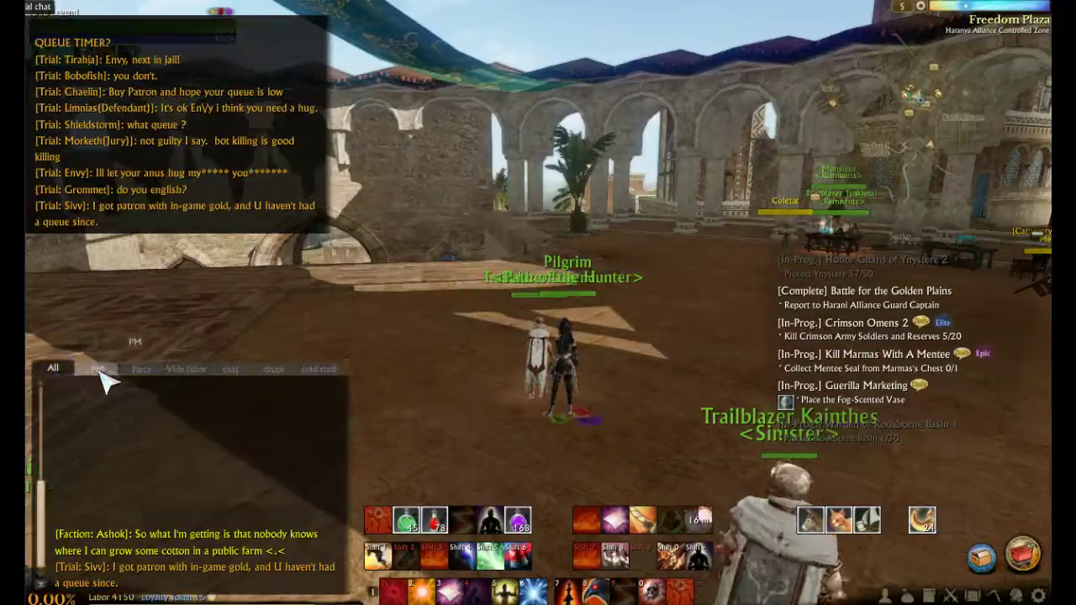
Step: Shift the main chat window slightly and shrink it to a small box in the lower-left corner of the game view
mouse_move(51, 370)
left_mouse_down()
mouse_move(69, 364)
mouse_move(44, 362)
left_mouse_up()
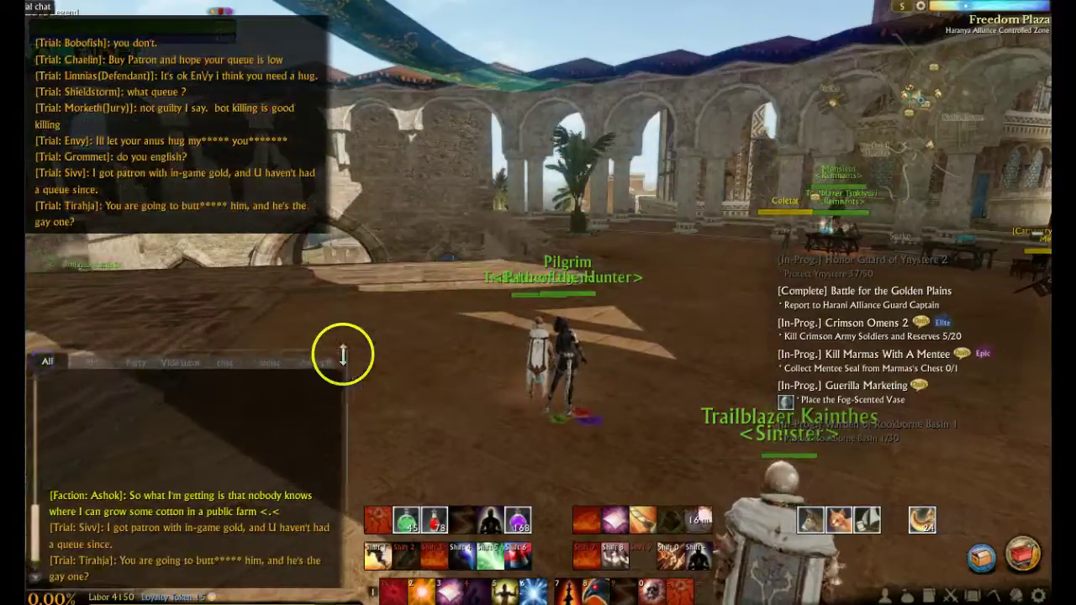
left_click_drag(341, 351, 35, 520)
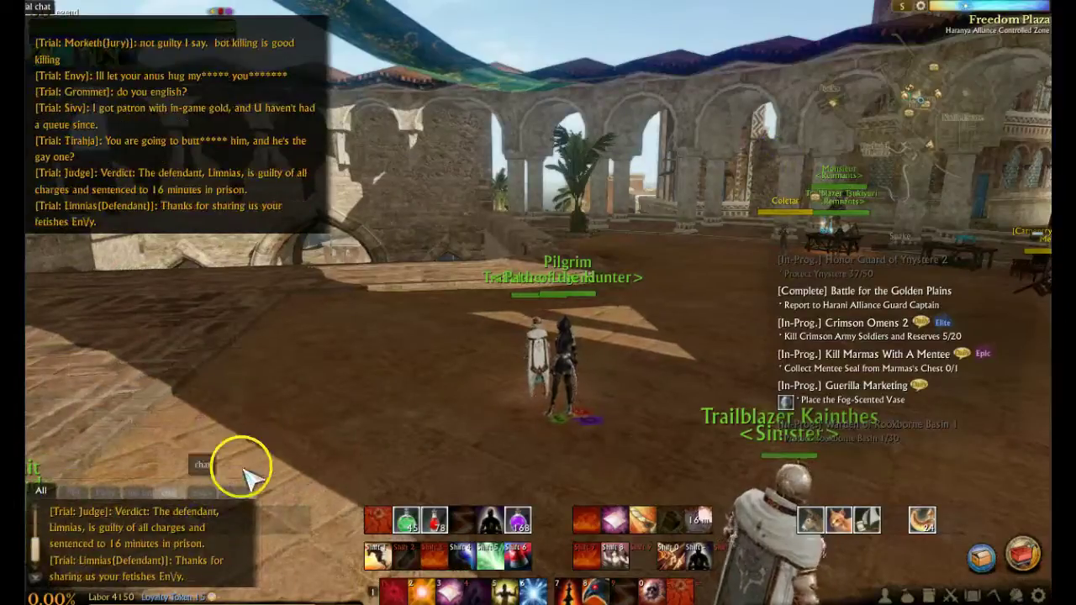
Step: Enlarge the main chat window to roughly the lower-left quarter of the game view and scroll through its message history
left_click_drag(251, 484, 547, 273)
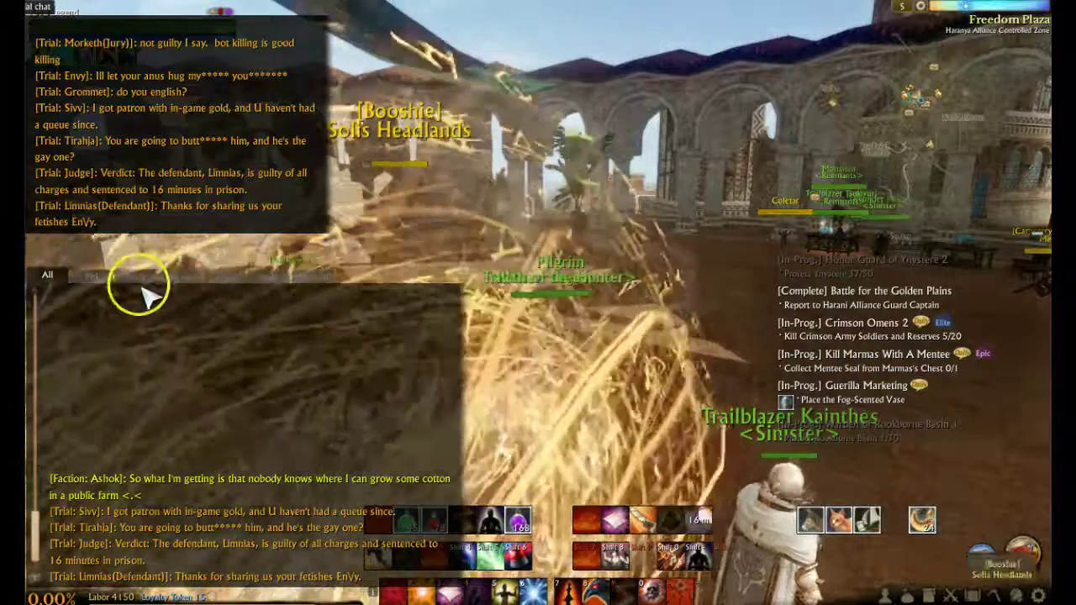
left_click(36, 293)
left_click_drag(39, 297, 38, 418)
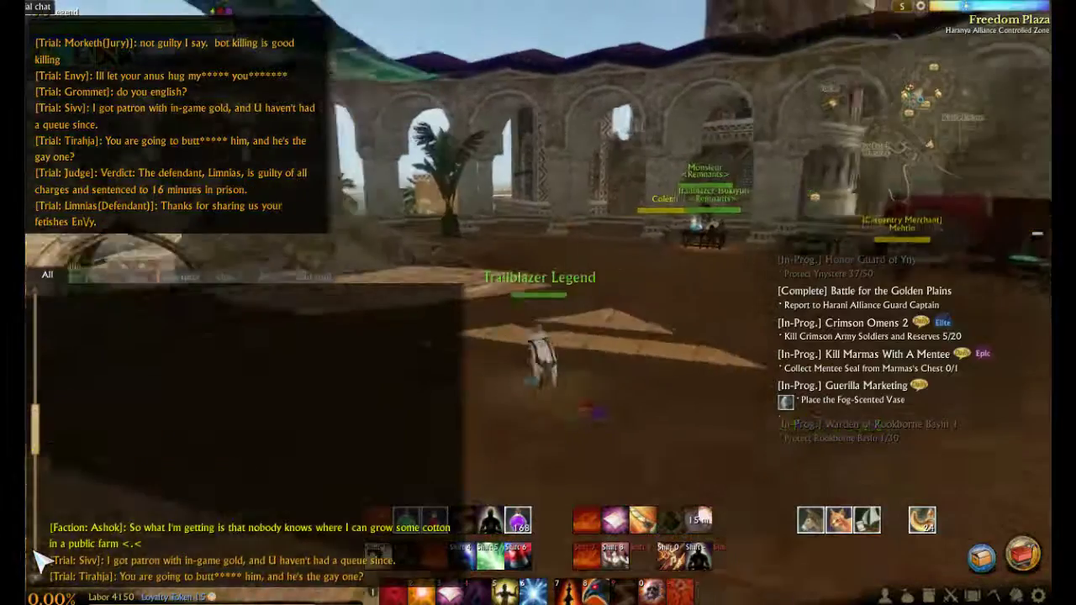
left_click(55, 437)
left_click_drag(60, 450, 37, 453)
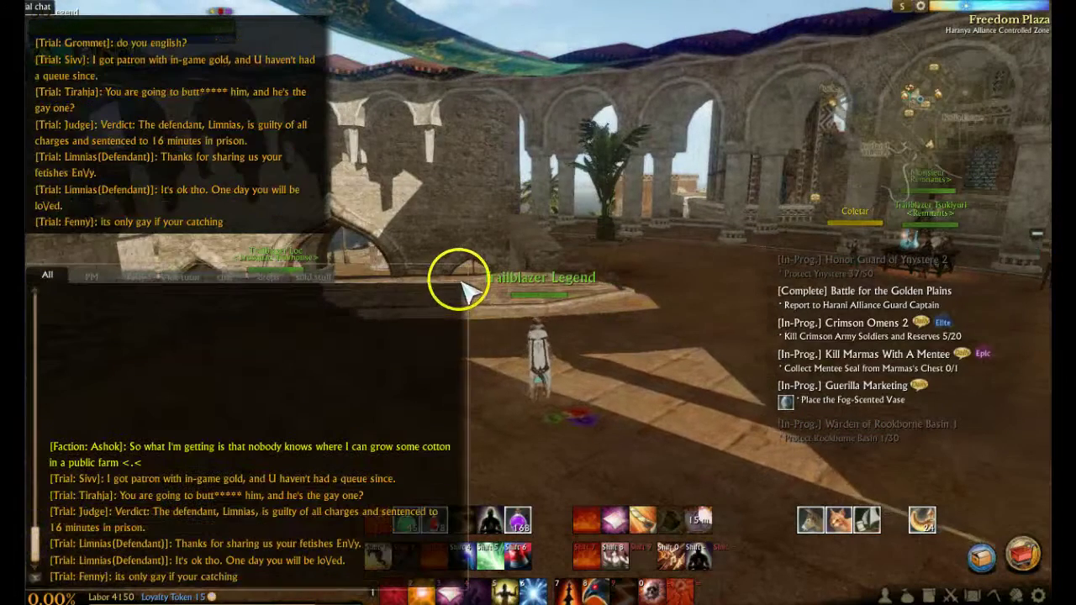
Step: Stretch the main chat window taller, scroll its messages and view the character options for a message sender
left_click_drag(468, 267, 463, 170)
left_click(53, 192)
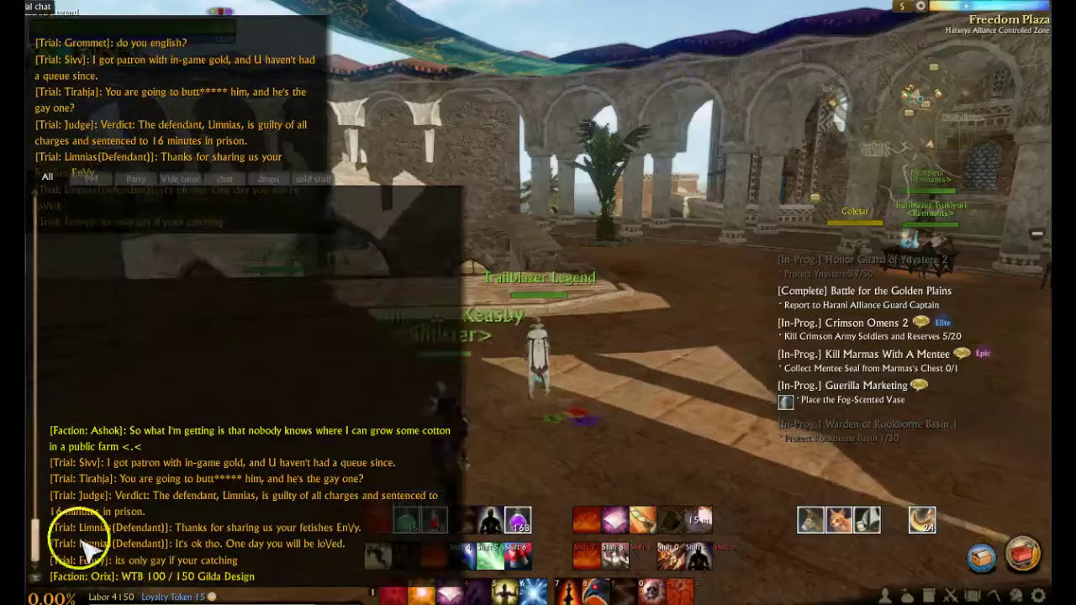
left_click(35, 194)
scroll(50, 470, "down", 2)
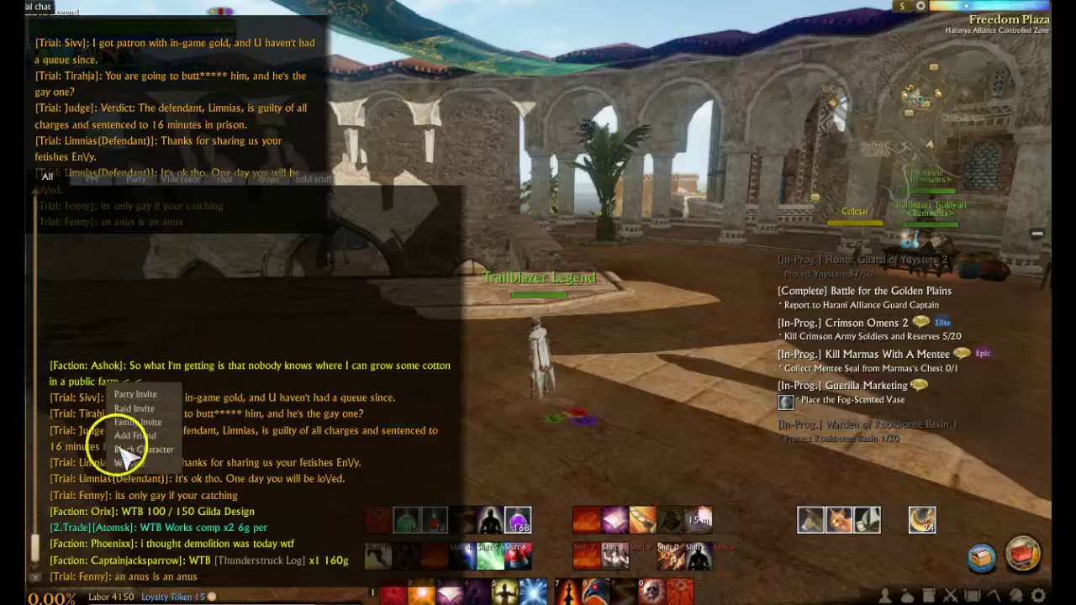
left_click(61, 419)
key("d")
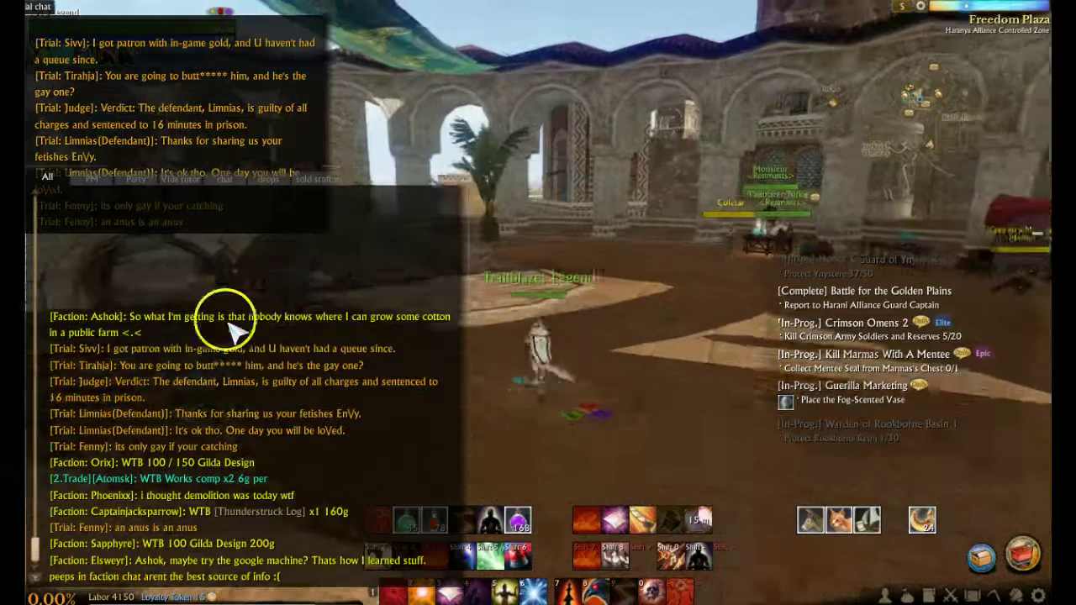
Step: Resize the main chat window down to a compact box in the lower-left corner of the game view
left_click_drag(465, 179, 211, 166)
left_click_drag(115, 167, 464, 172)
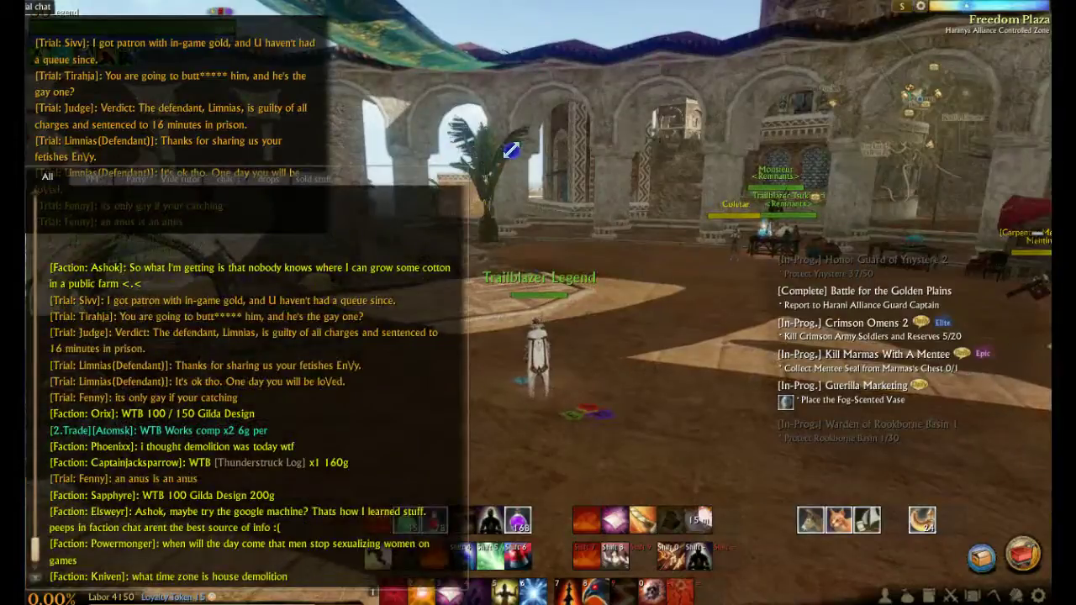
left_click_drag(511, 151, 291, 367)
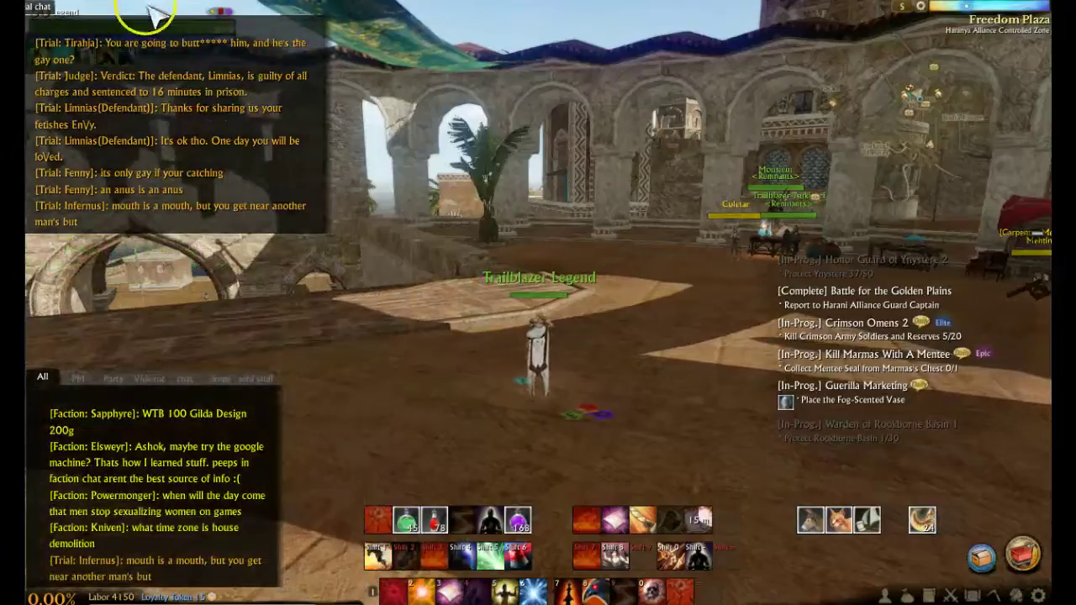
Step: Move the trial chat window off the player status frame, widen it and stretch it up to the upper screen edge
left_click_drag(44, 7, 156, 133)
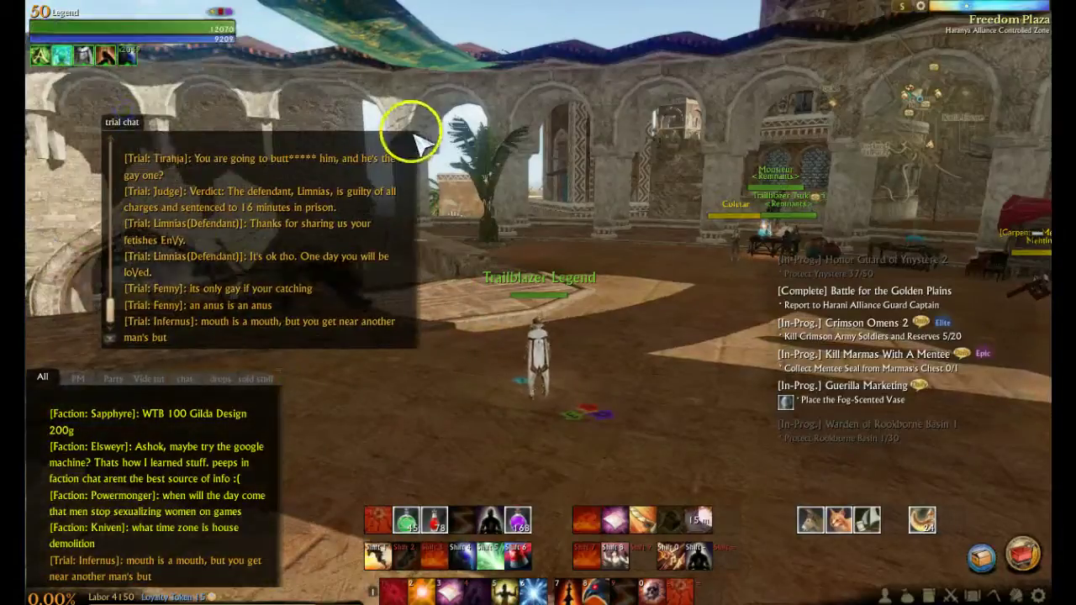
left_click_drag(418, 123, 551, 133)
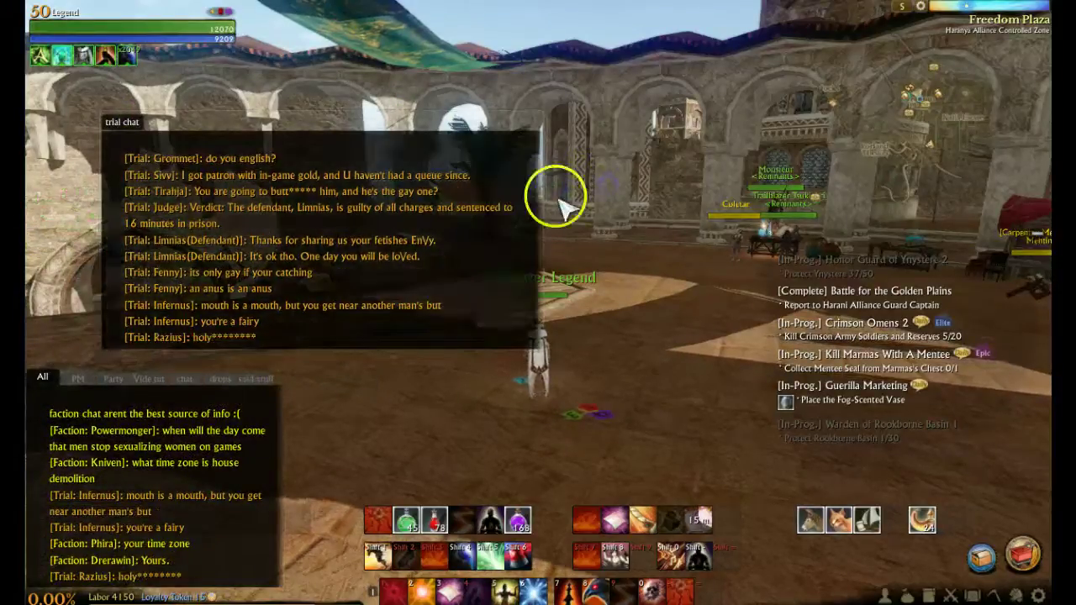
left_click_drag(538, 195, 662, 6)
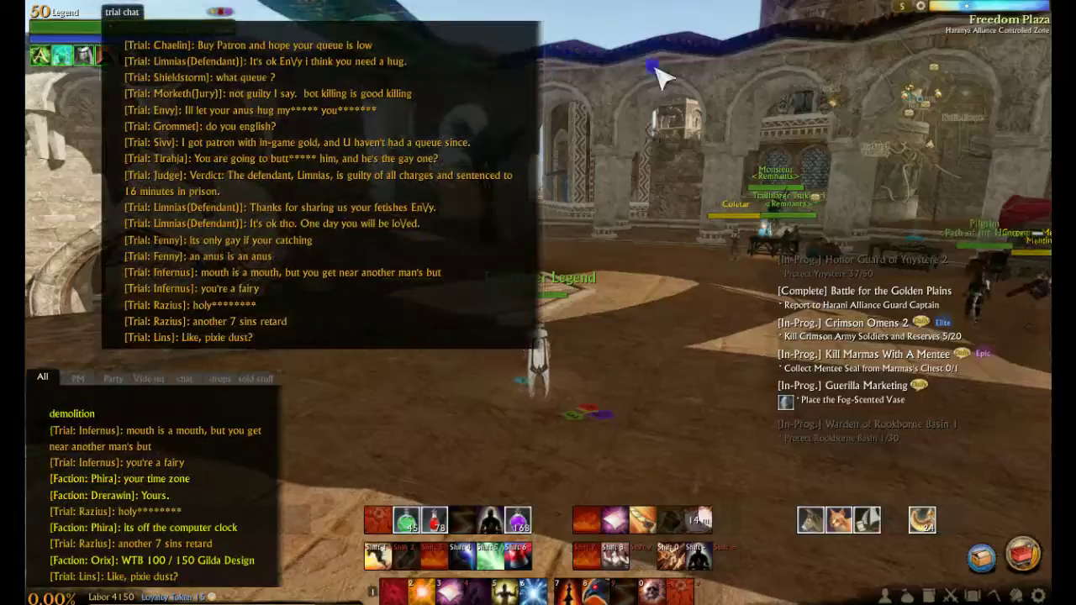
Step: Shorten the trial chat window and place it against the left screen edge, between the player status frame and the main chat
left_click(496, 343)
left_click_drag(484, 347, 407, 186)
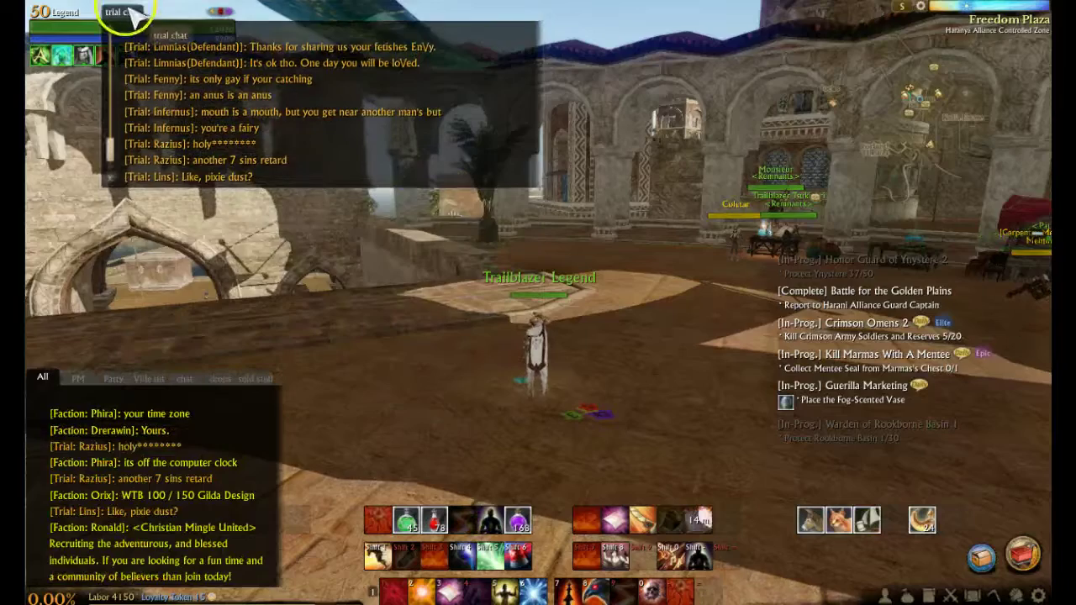
left_click_drag(126, 12, 52, 121)
Step: Cycle the minimap through its small, medium and large sizes, ending on large
left_click_drag(664, 109, 603, 128)
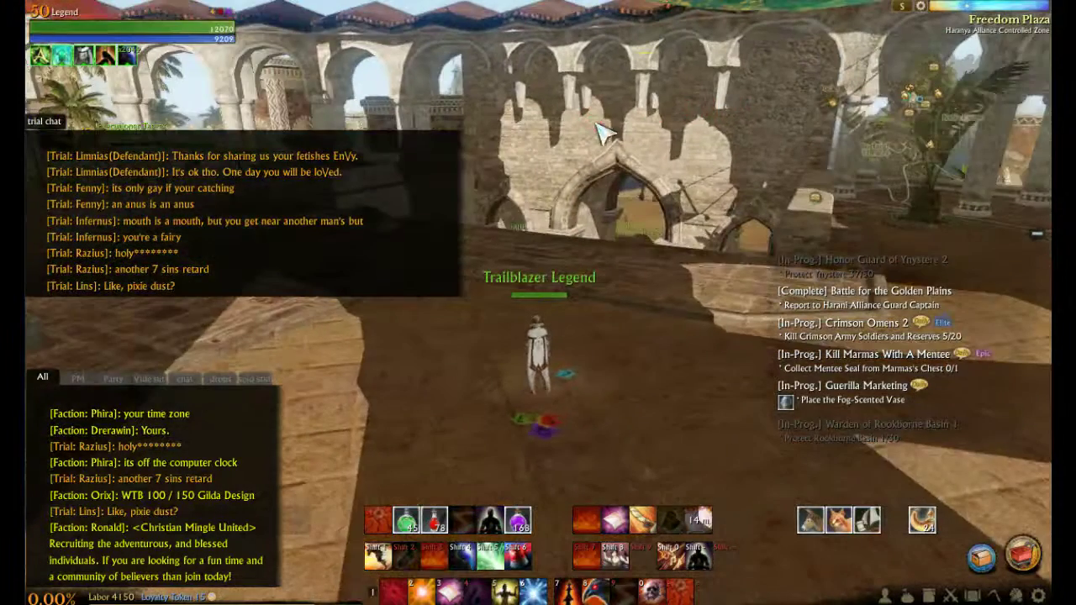
key("a")
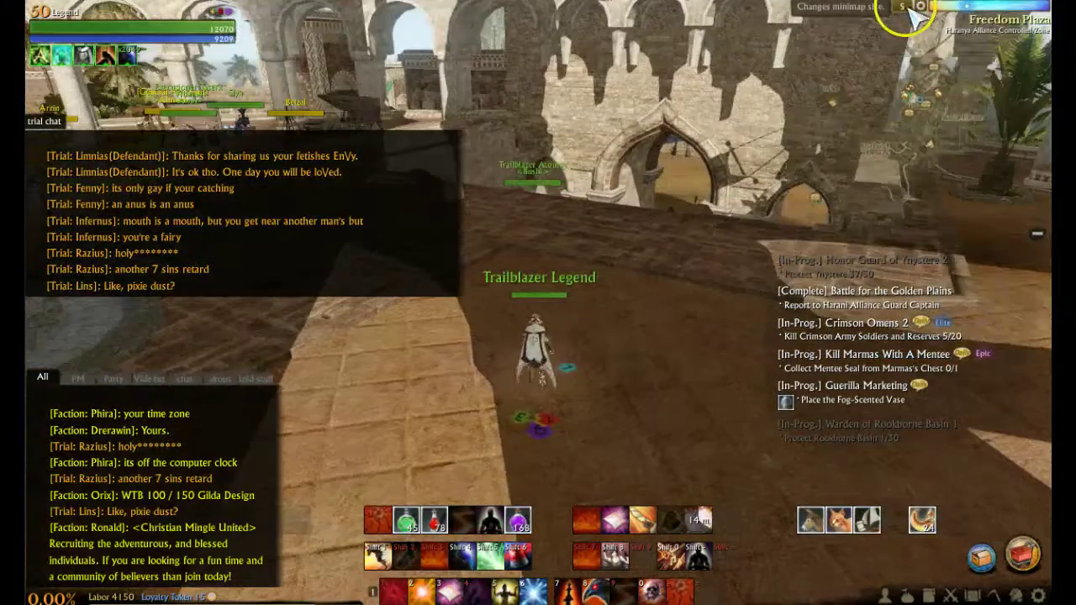
left_click(903, 7)
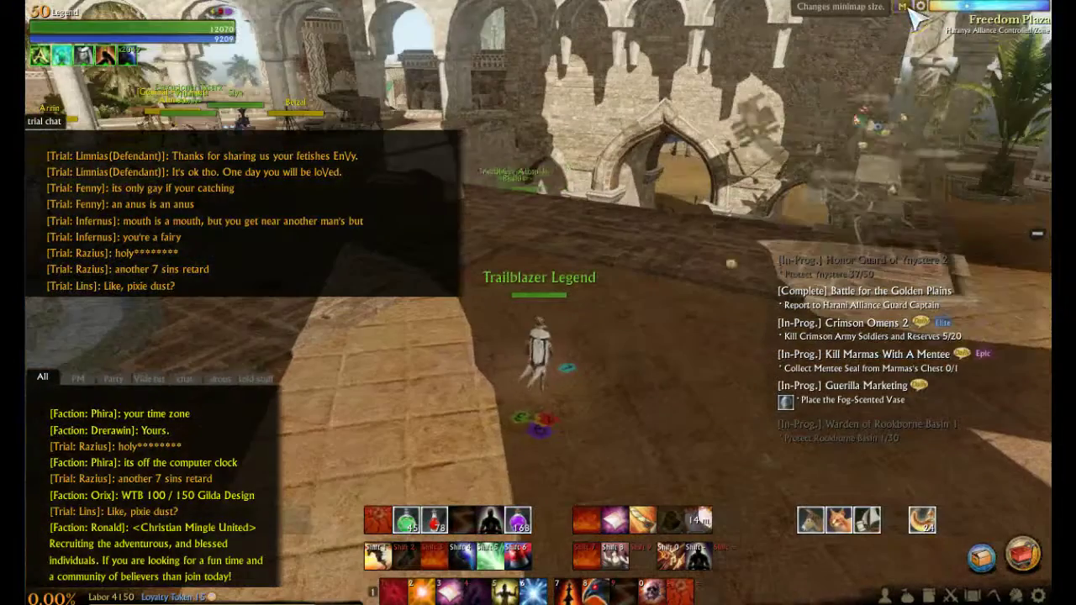
left_click(906, 10)
key("d")
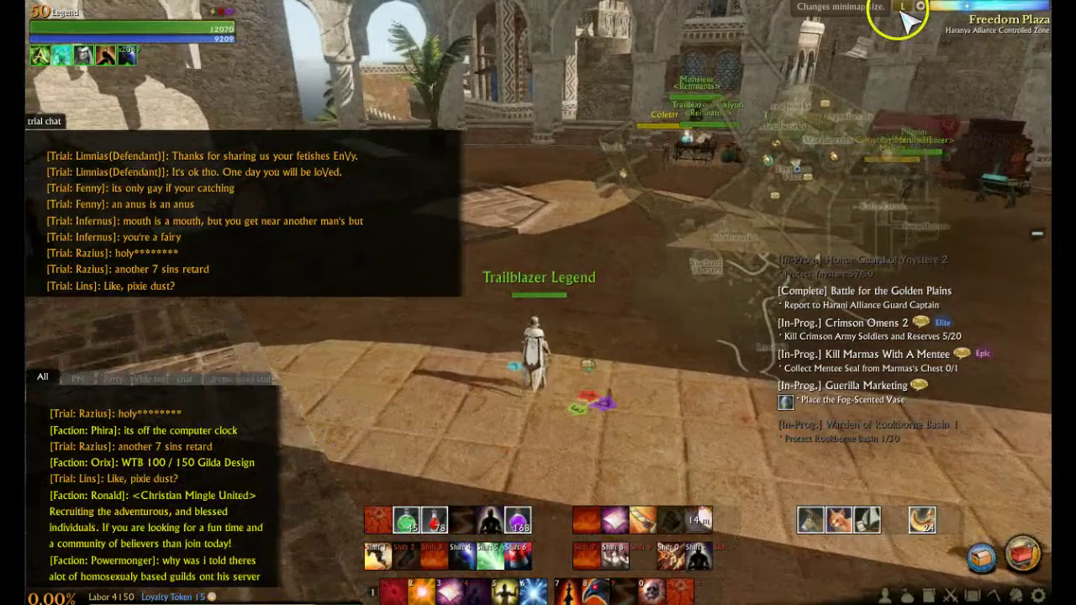
left_click(904, 11)
key("d")
key("d")
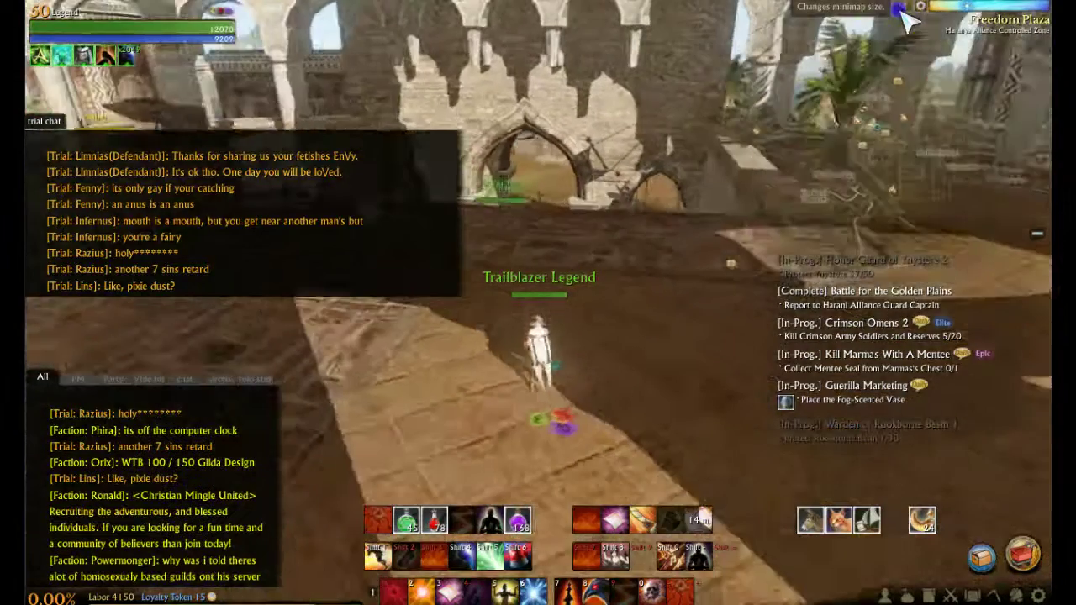
left_click(902, 11)
key("d")
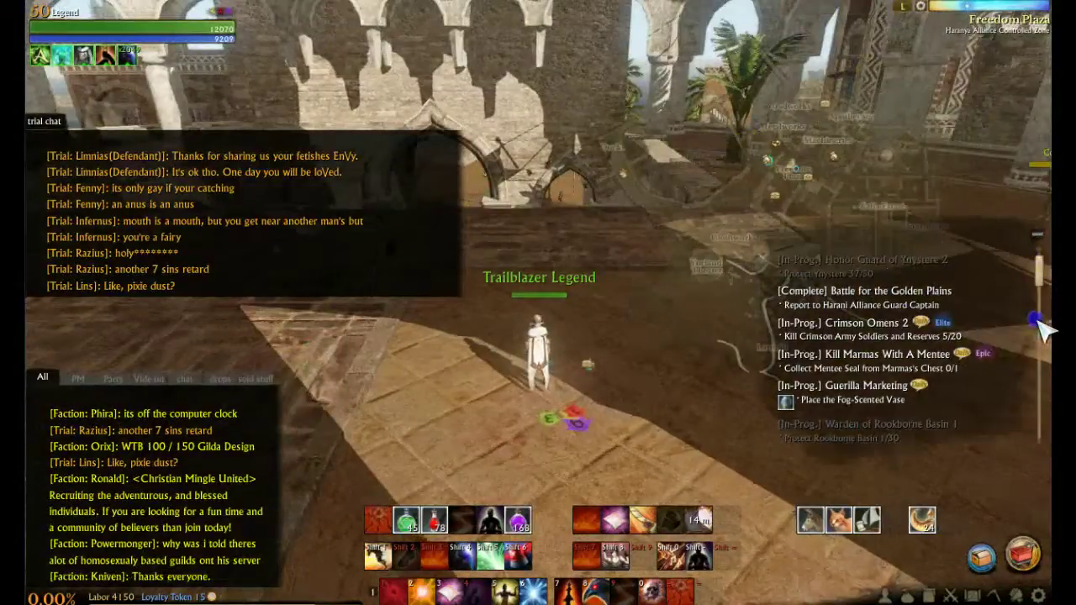
Step: Change the minimap from large to small and on to the medium size
left_click_drag(761, 211, 761, 277)
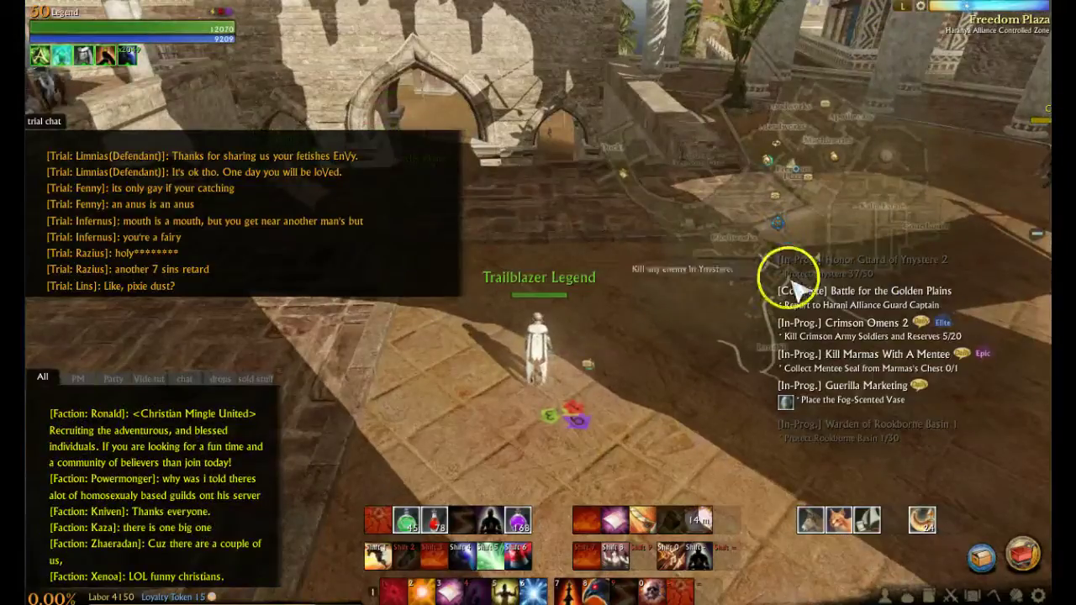
left_click(903, 6)
scroll(905, 110, "up", 3)
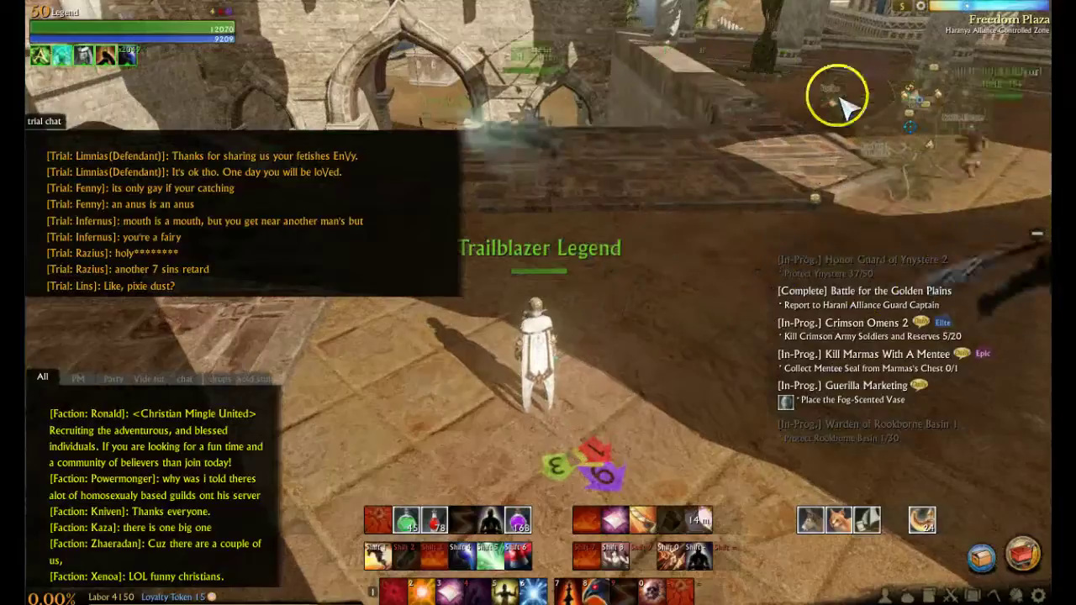
left_click(903, 7)
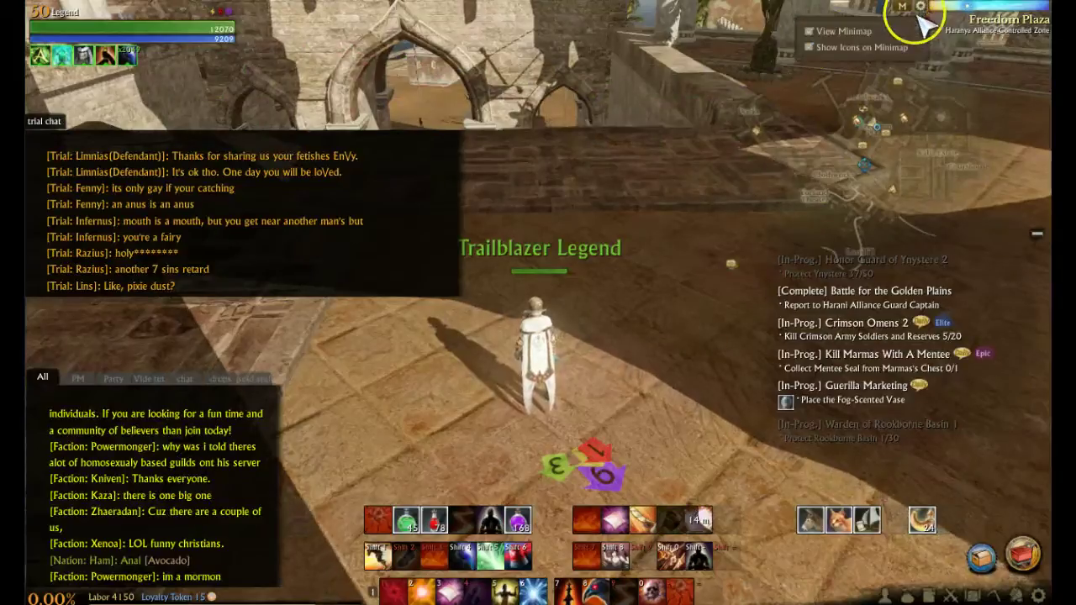
Step: In the minimap options, toggle View Minimap off and on twice, and toggle Show Icons on Minimap off and on
left_click(807, 32)
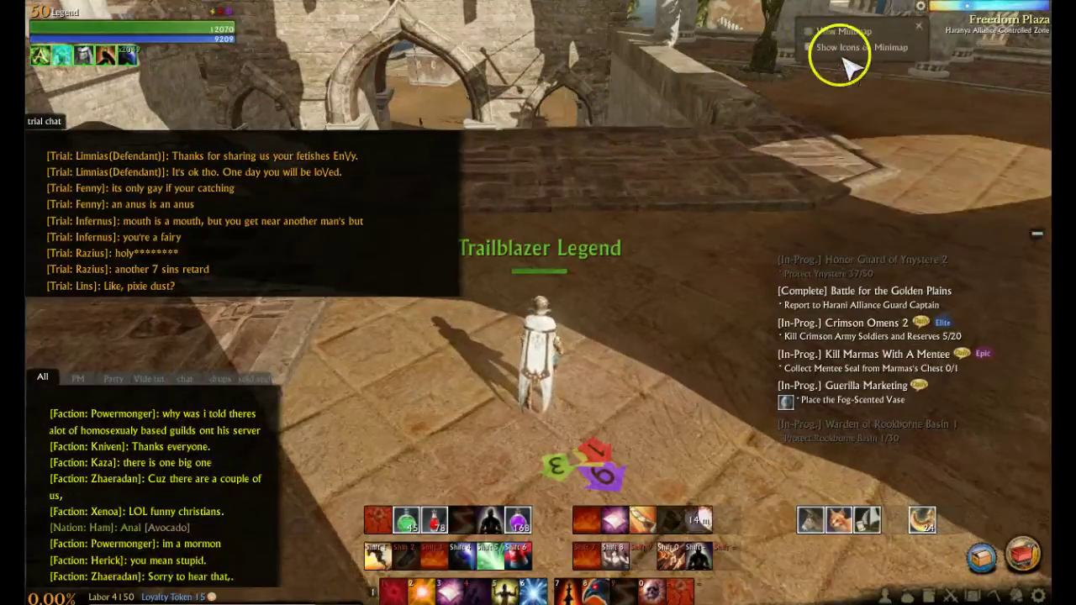
left_click(807, 33)
left_click(807, 32)
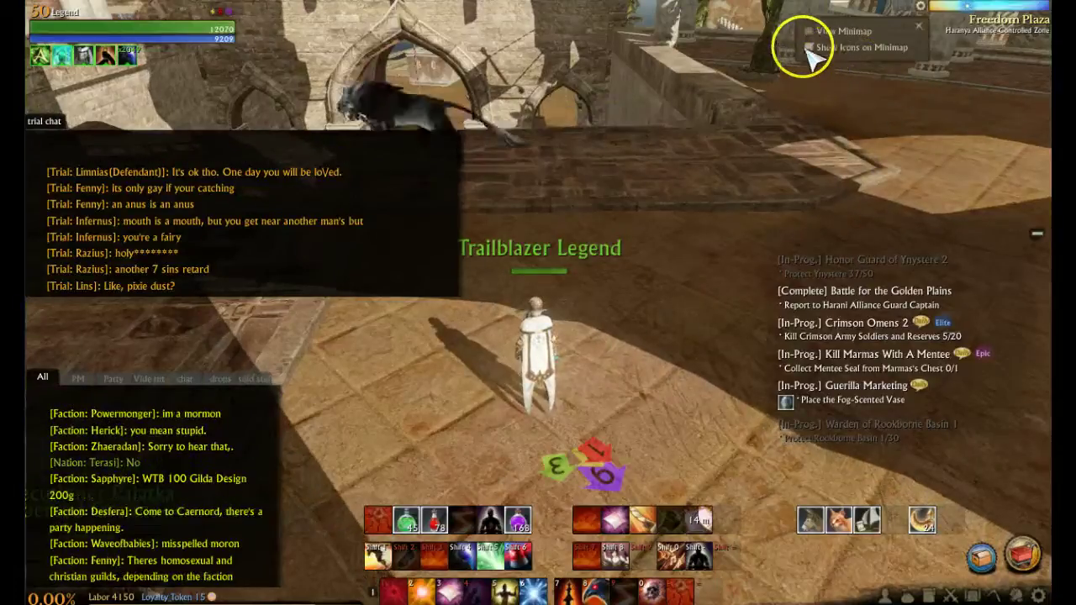
left_click(808, 32)
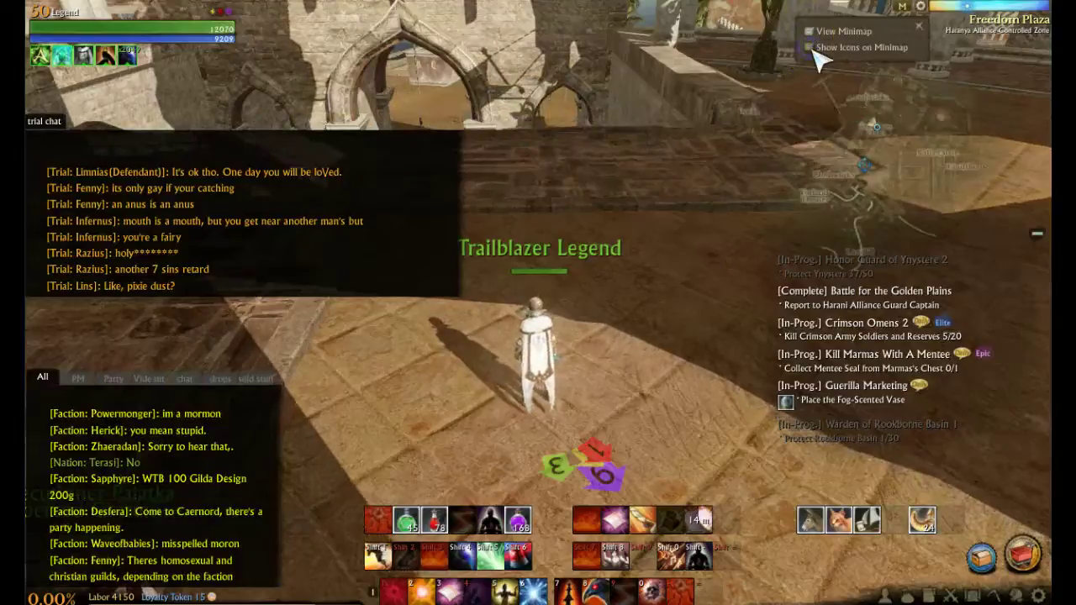
left_click(811, 49)
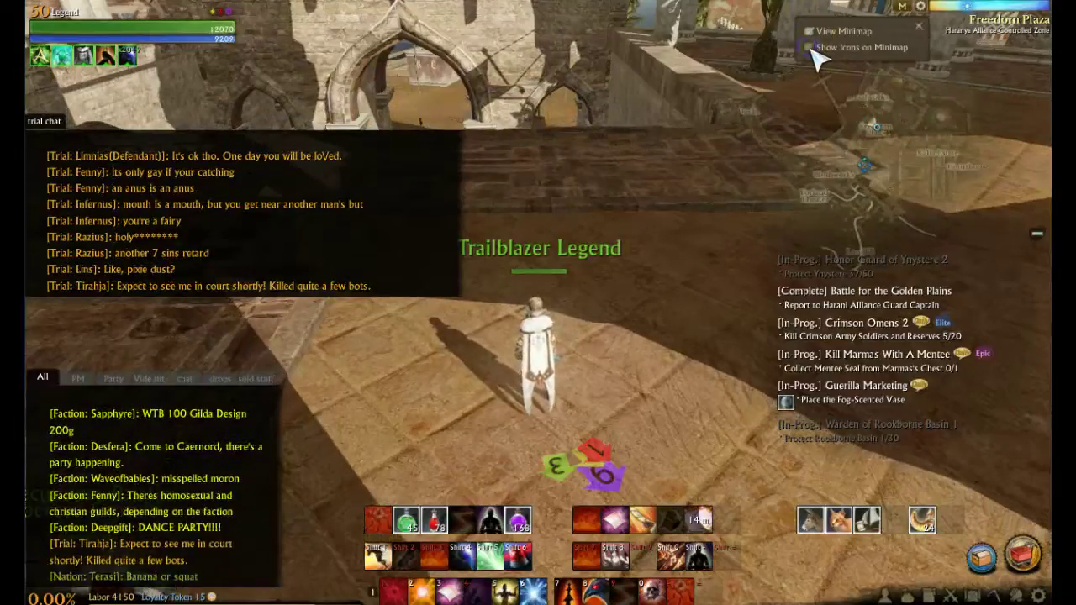
left_click(810, 48)
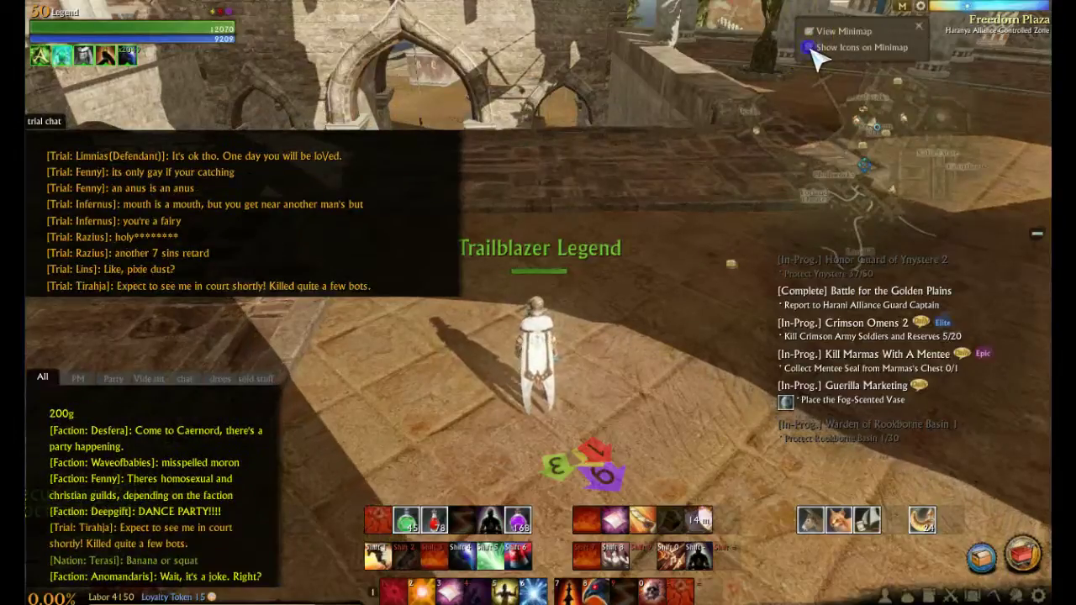
Step: Cycle the minimap repeatedly through its large, small and medium sizes, ending on medium
left_click(904, 9)
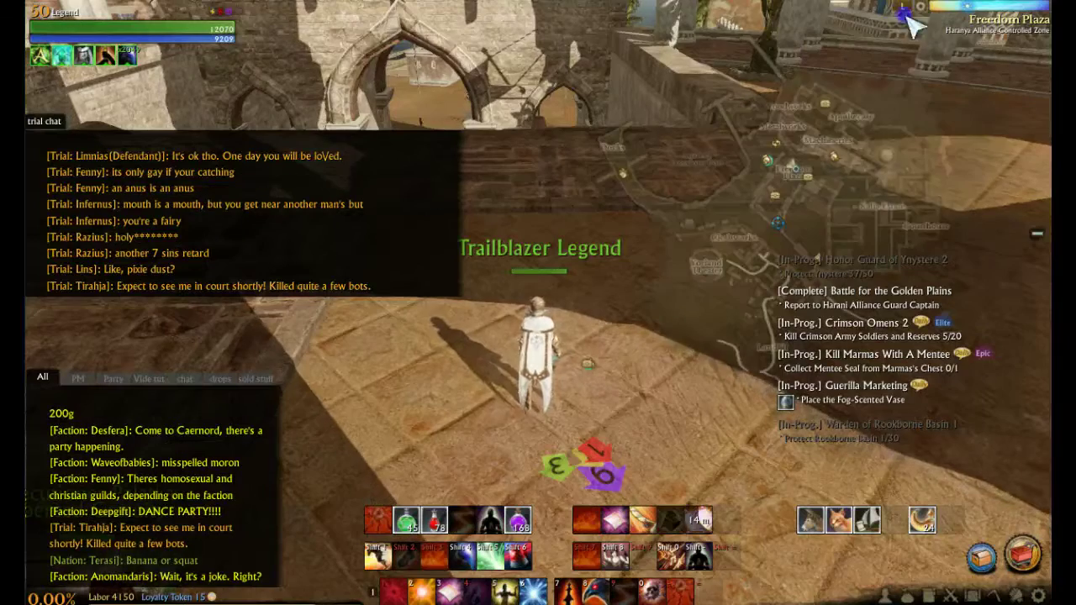
key("a")
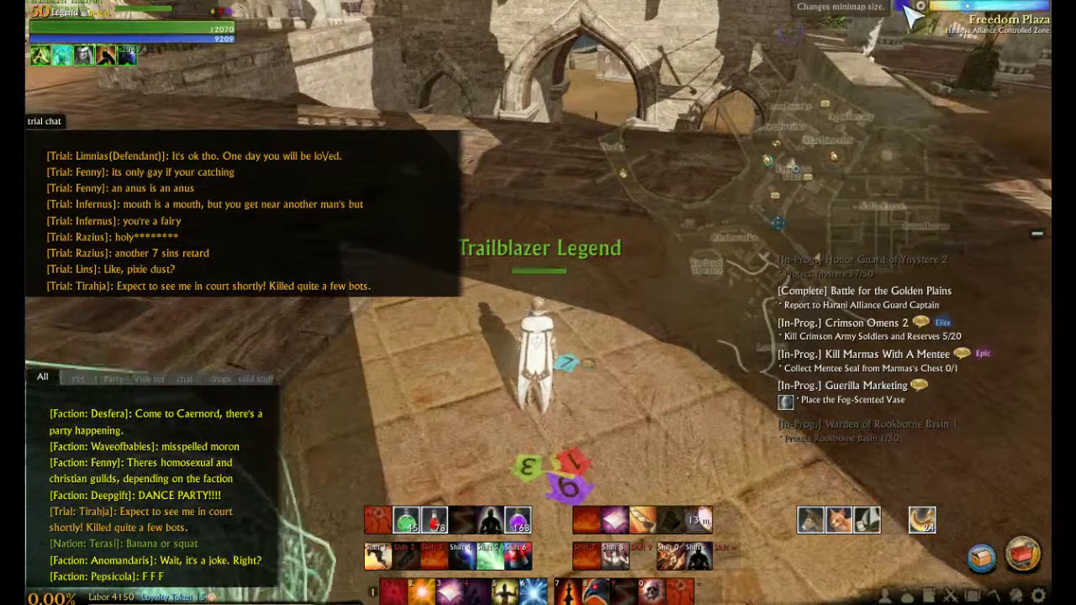
left_click(904, 7)
left_click(903, 6)
left_click(903, 6)
left_click(904, 7)
left_click(903, 7)
left_click(903, 7)
left_click(903, 7)
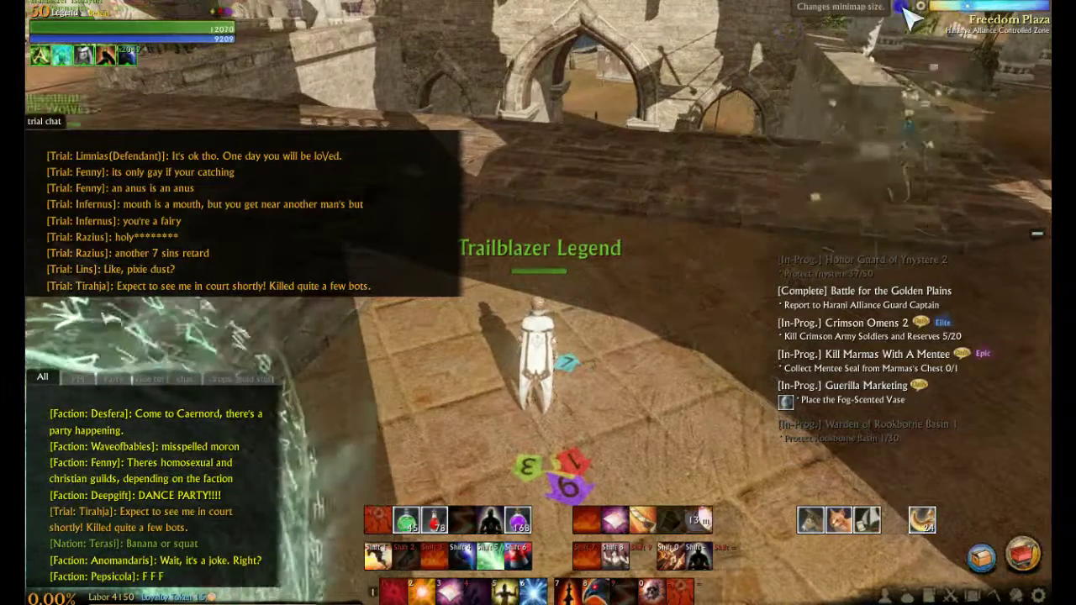
left_click(904, 8)
left_click(903, 9)
left_click(904, 8)
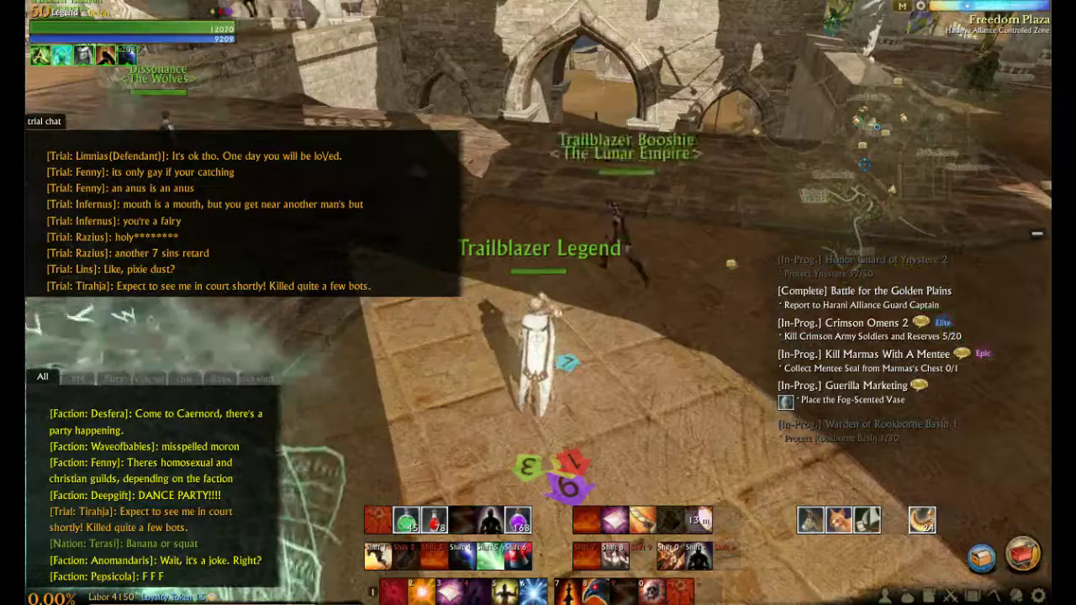
Step: Shift the player status frame slightly inward from the screen corner and turn off View Minimap in the minimap options
left_click_drag(140, 34, 132, 56)
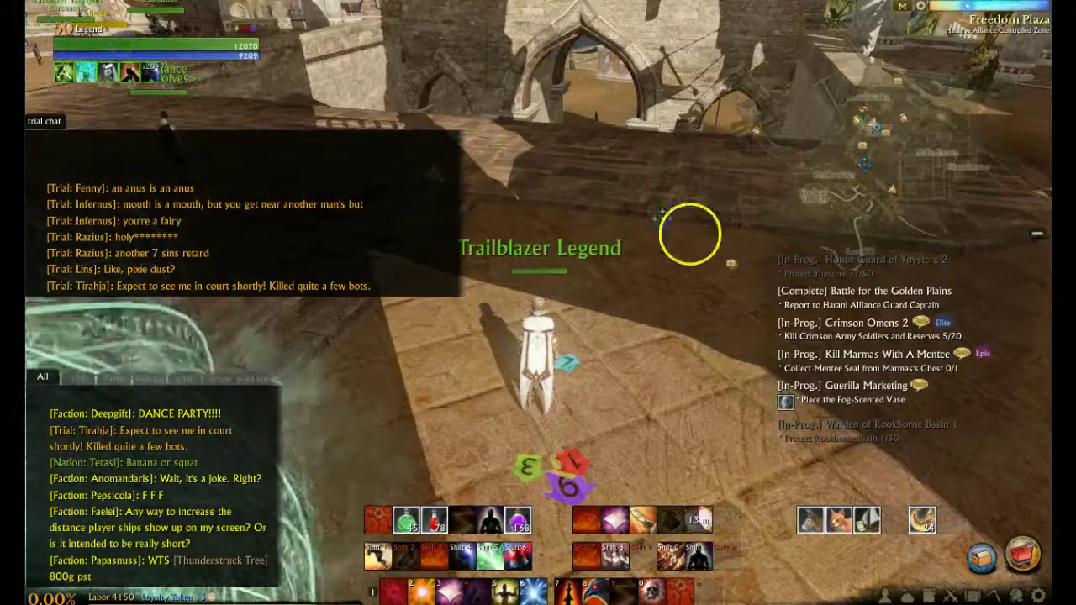
left_click(919, 7)
left_click(859, 34)
key("w")
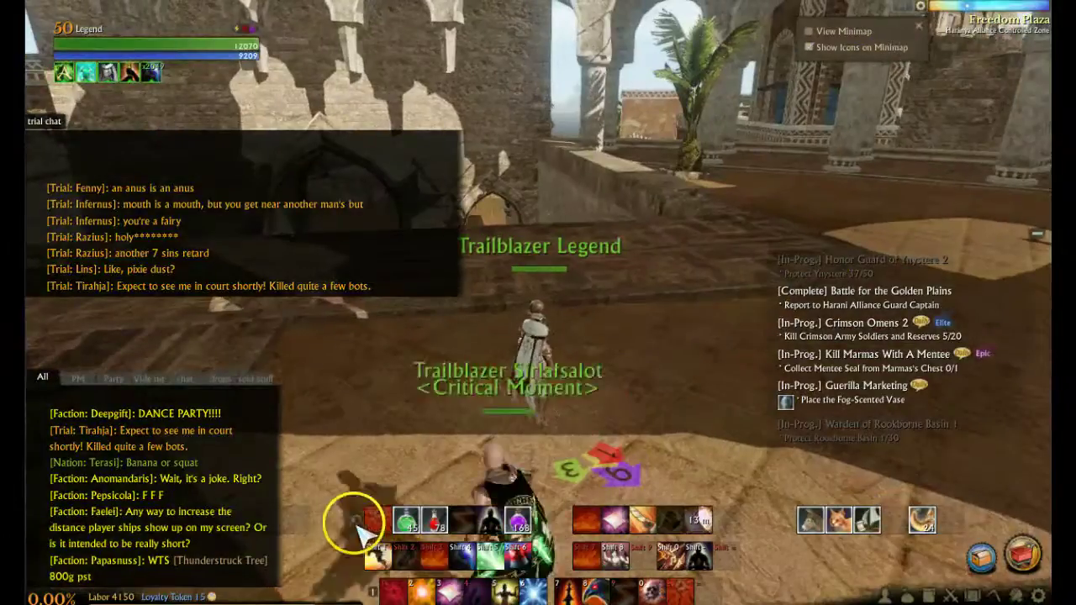
Step: Switch the action bar holding the potions to a vertical layout and back to horizontal
left_click(359, 523)
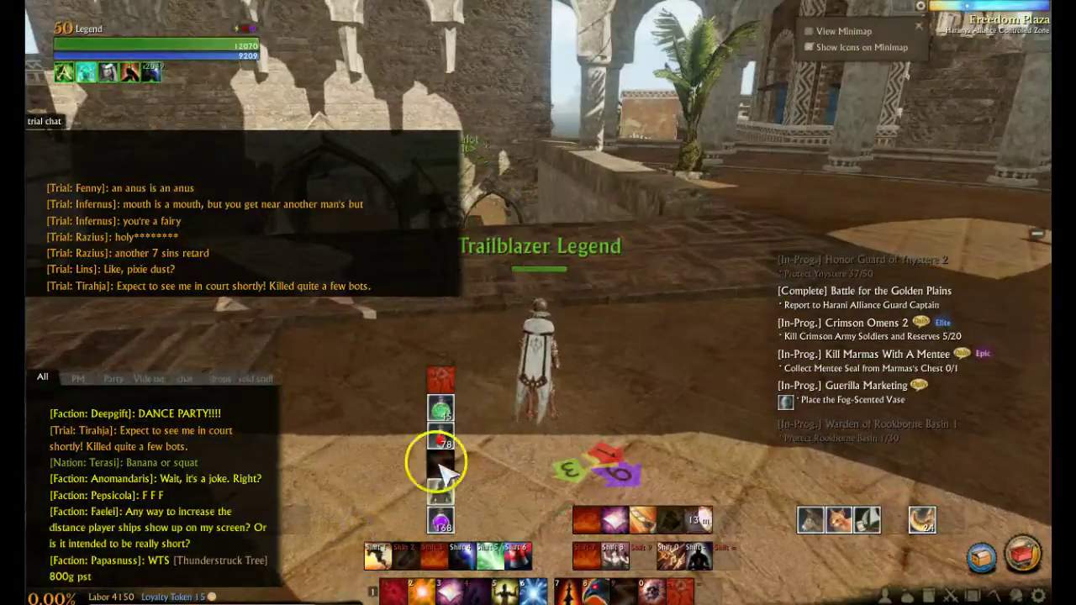
left_click_drag(440, 357, 452, 388)
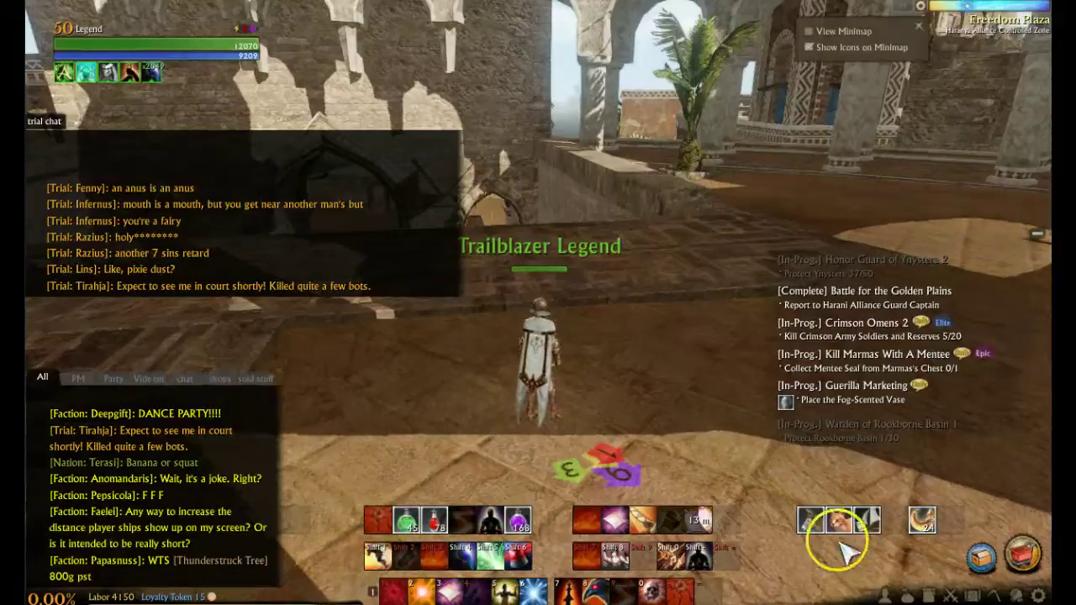
Step: Look through the game options for the shortcut bar settings, turn off all five shortcut bars and apply
left_click(1036, 595)
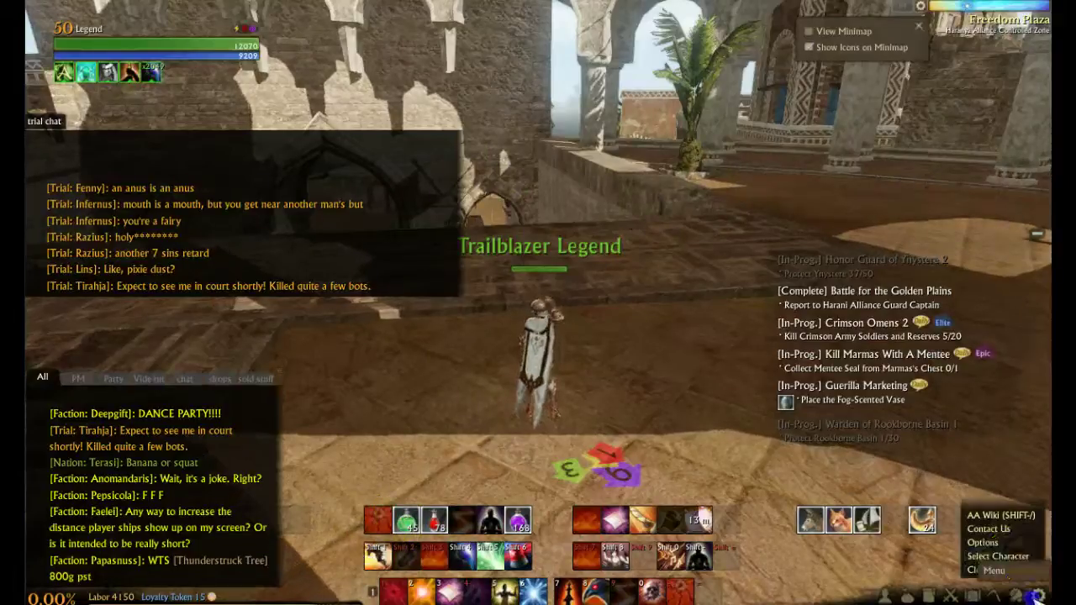
left_click(1011, 544)
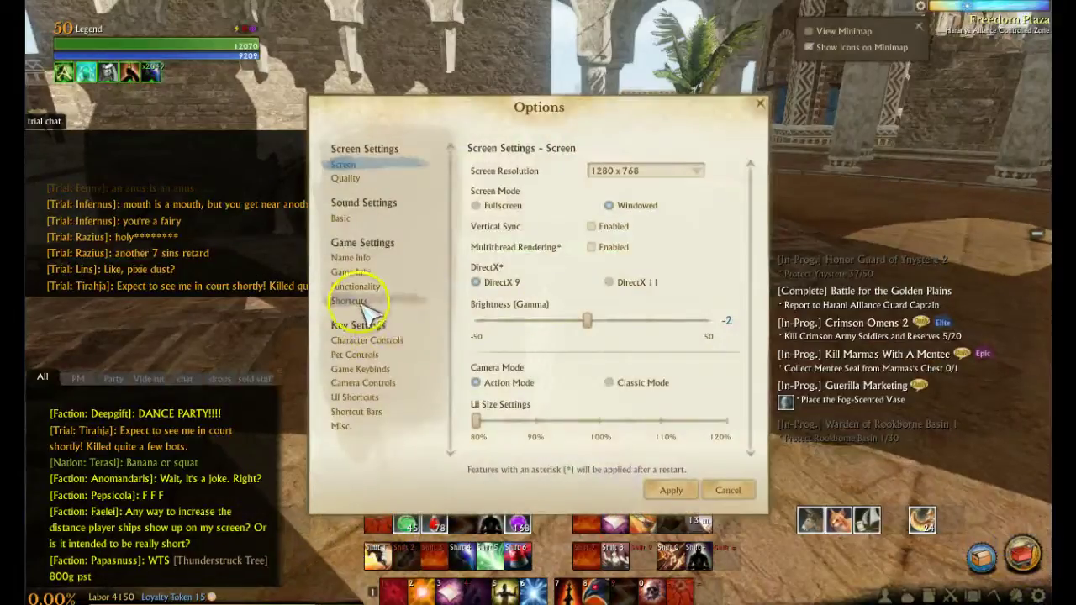
left_click(370, 341)
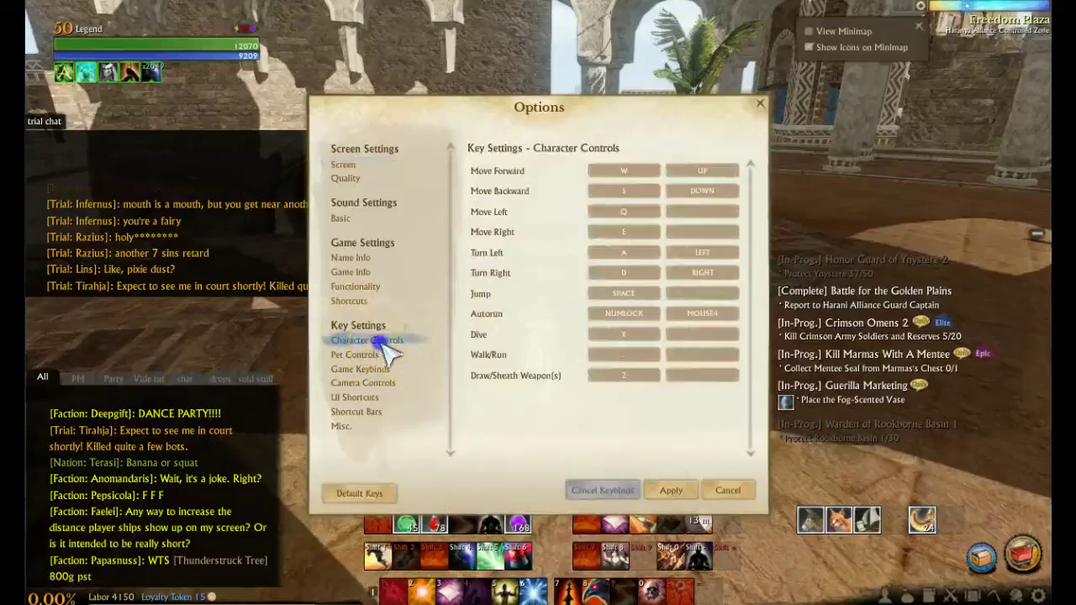
left_click(356, 286)
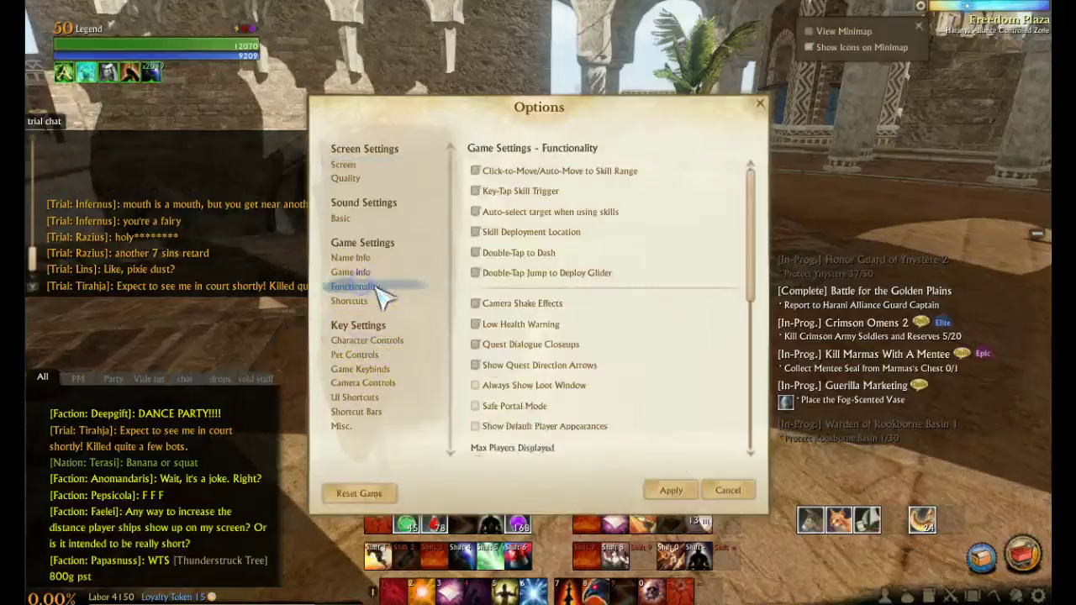
left_click(748, 456)
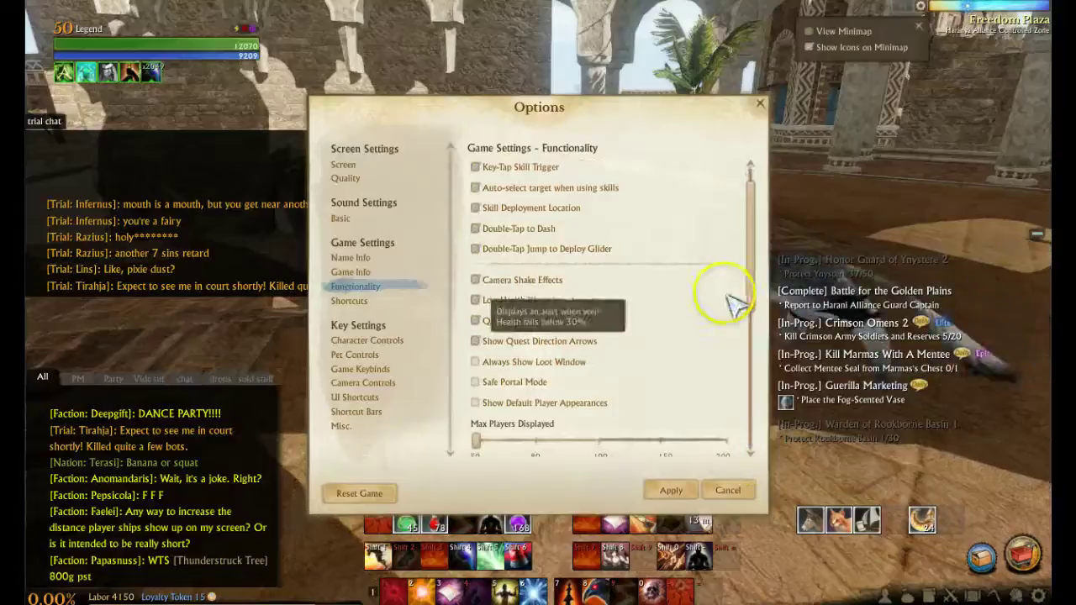
scroll(750, 275, "down", 3)
left_click_drag(750, 276, 744, 391)
left_click(379, 303)
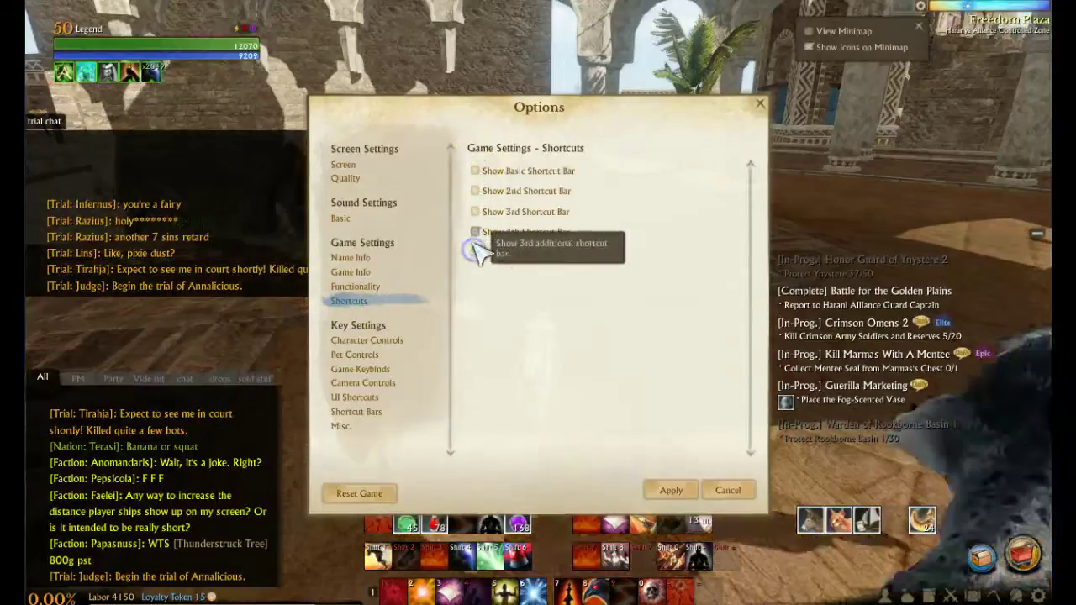
left_click(670, 490)
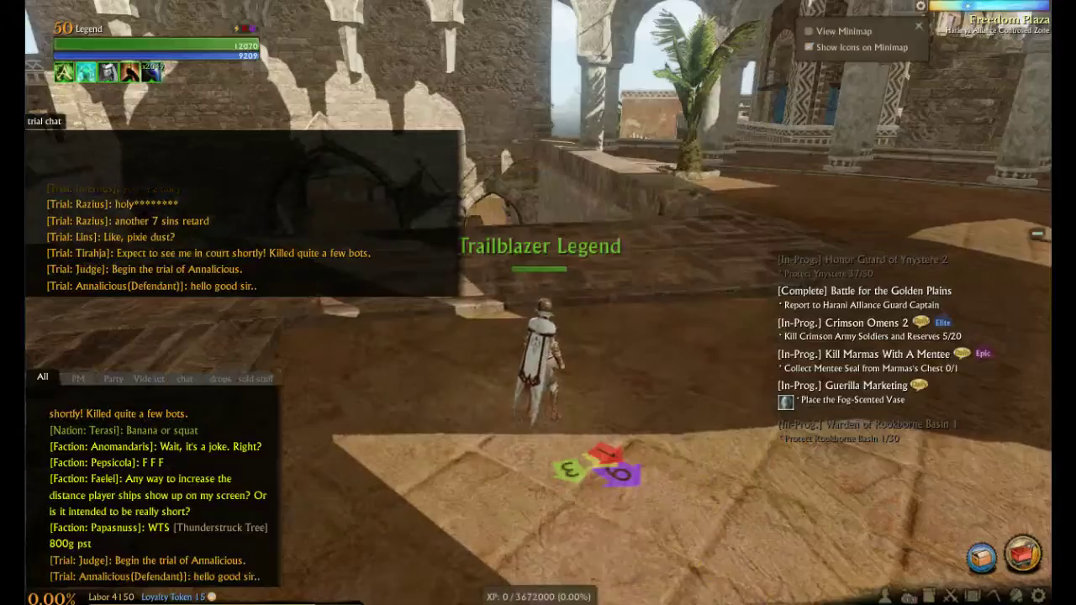
Step: Turn on Show Basic Shortcut Bar in the game's shortcut settings and apply the change
left_click(1040, 593)
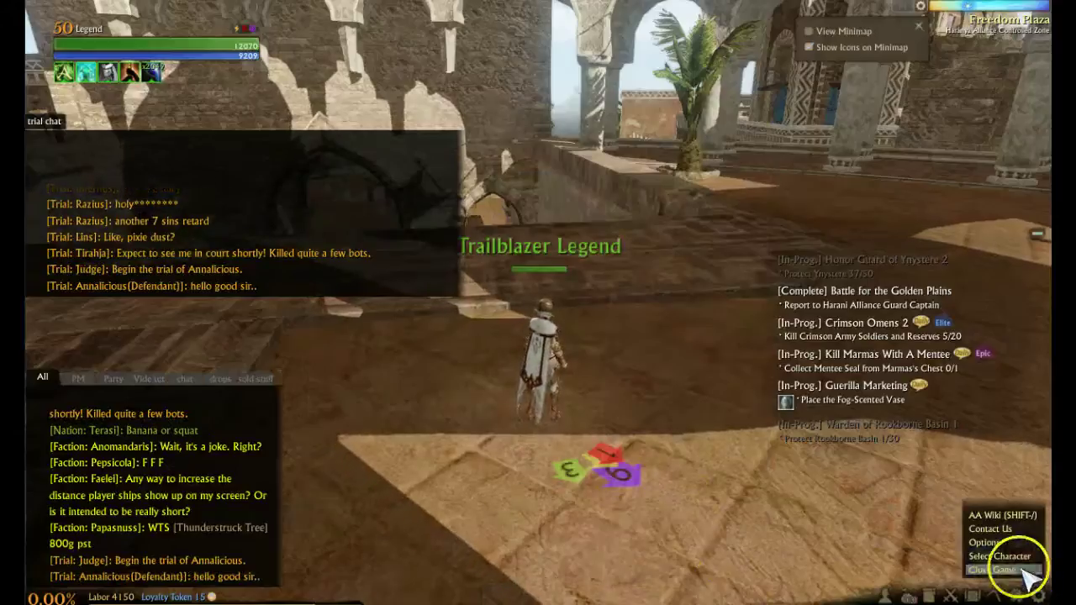
left_click(985, 542)
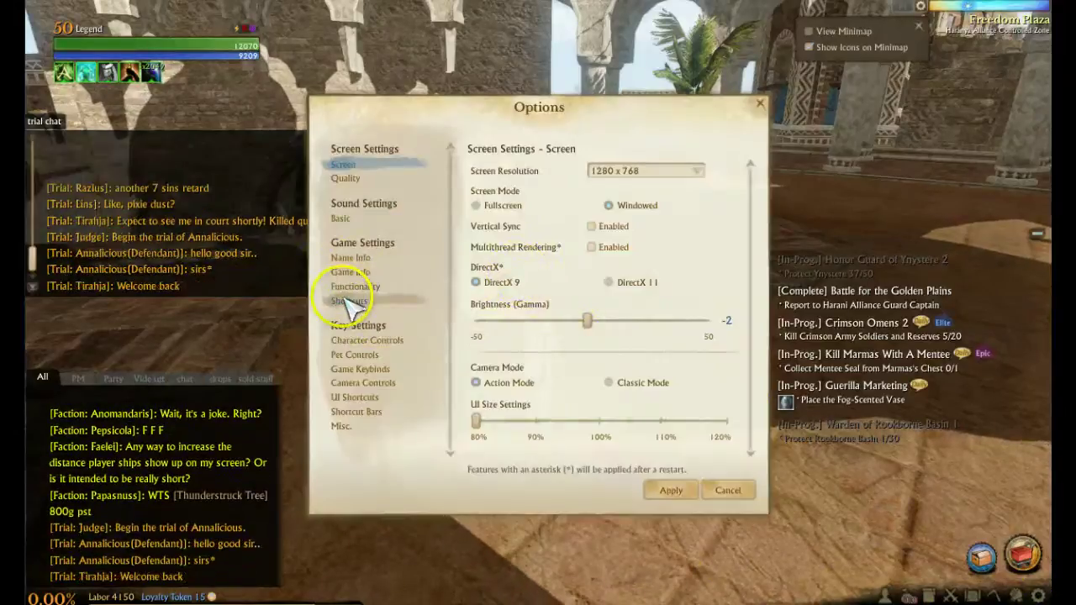
left_click(349, 301)
left_click(475, 171)
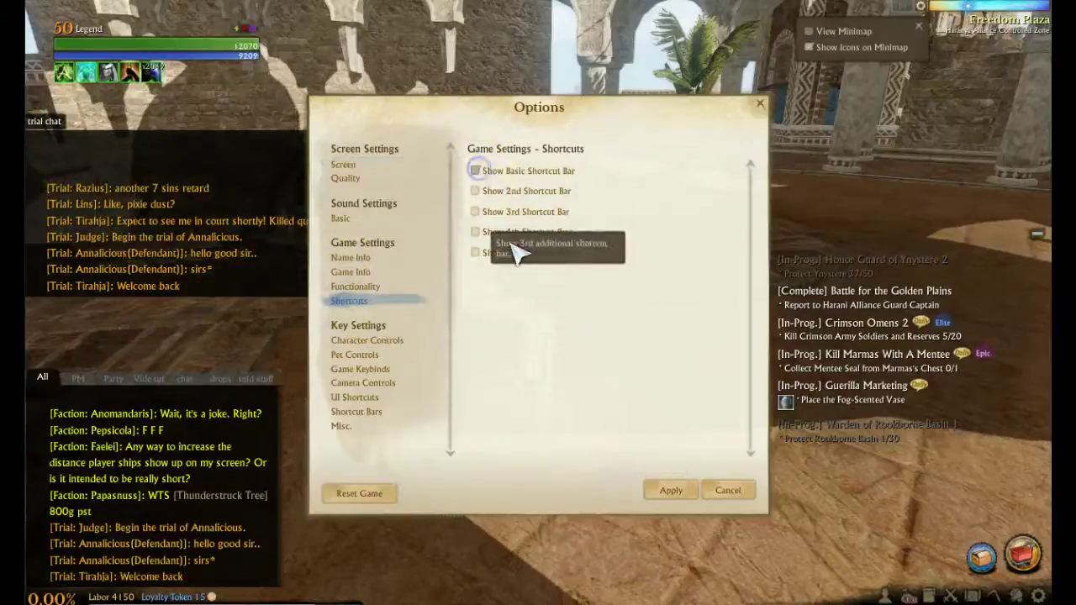
left_click(670, 491)
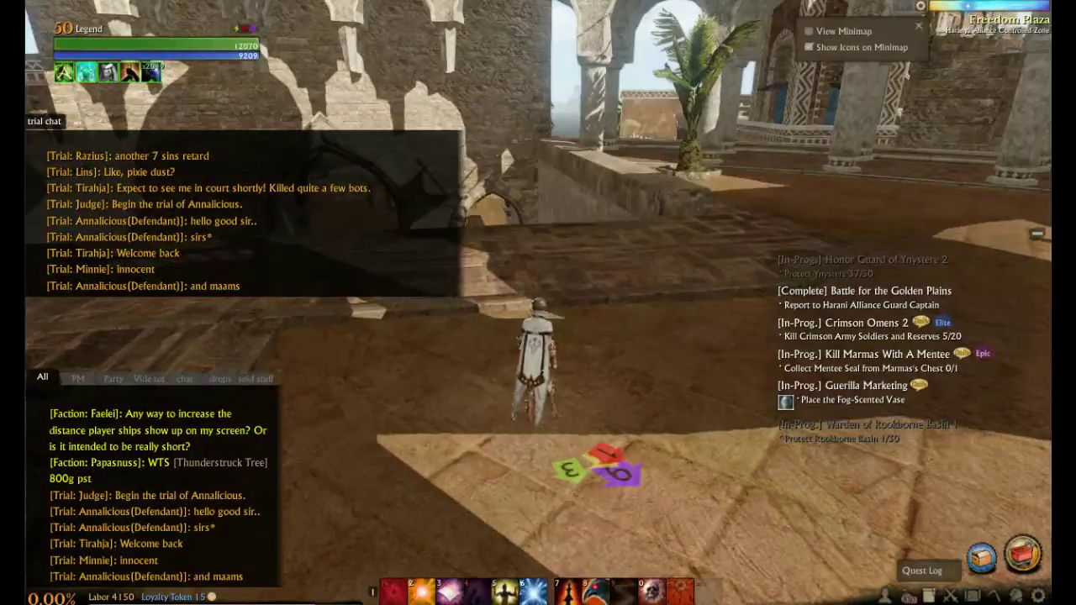
Step: Reopen the game's shortcut settings and turn on Show 2nd Shortcut Bar and Show 3rd Shortcut Bar
left_click(1038, 595)
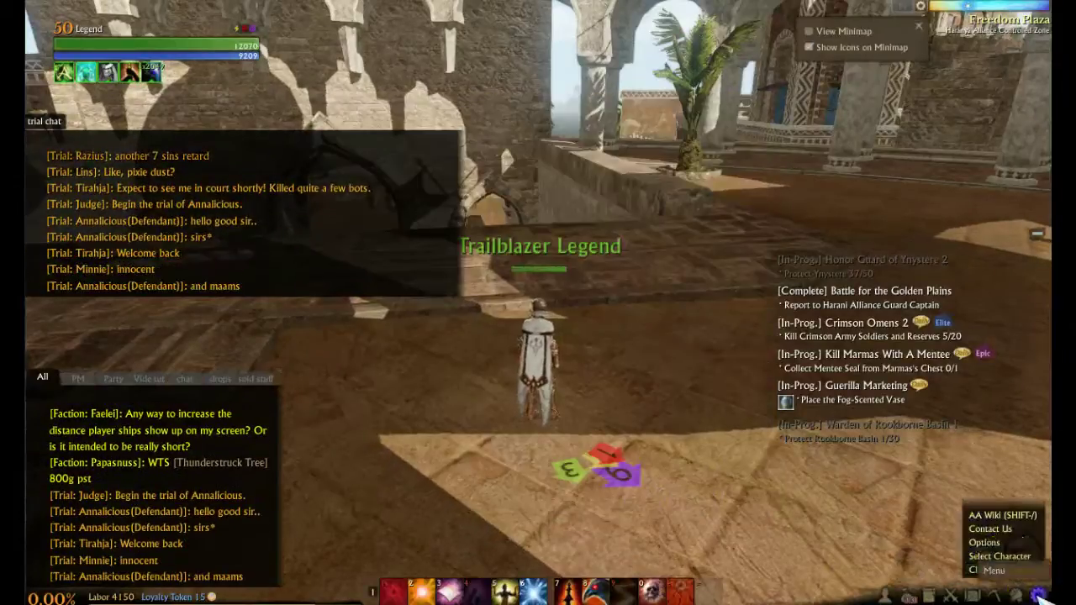
left_click(997, 543)
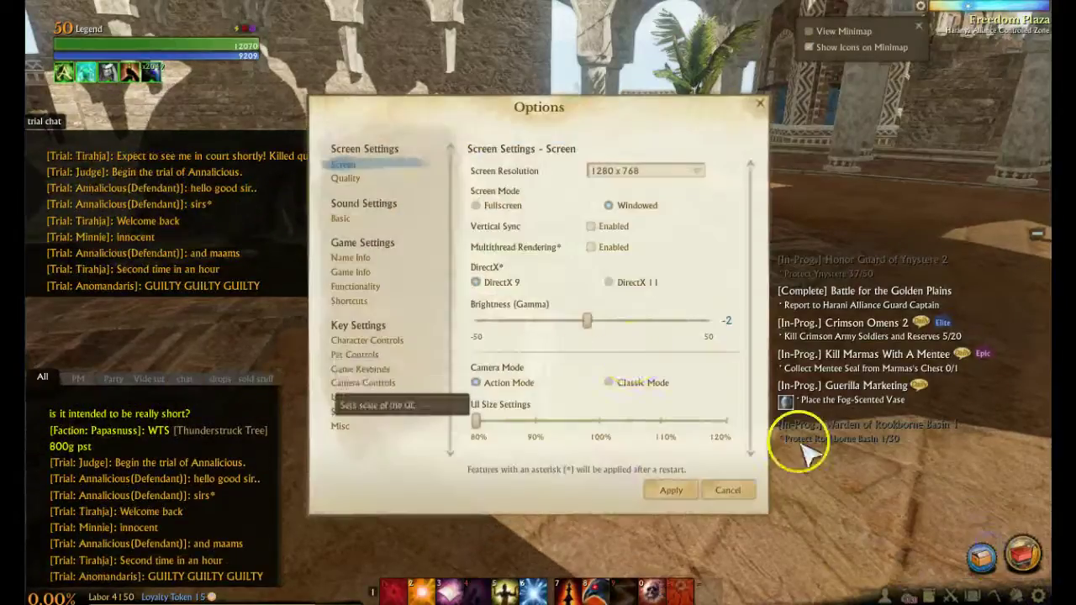
left_click(345, 301)
left_click(475, 190)
left_click(475, 212)
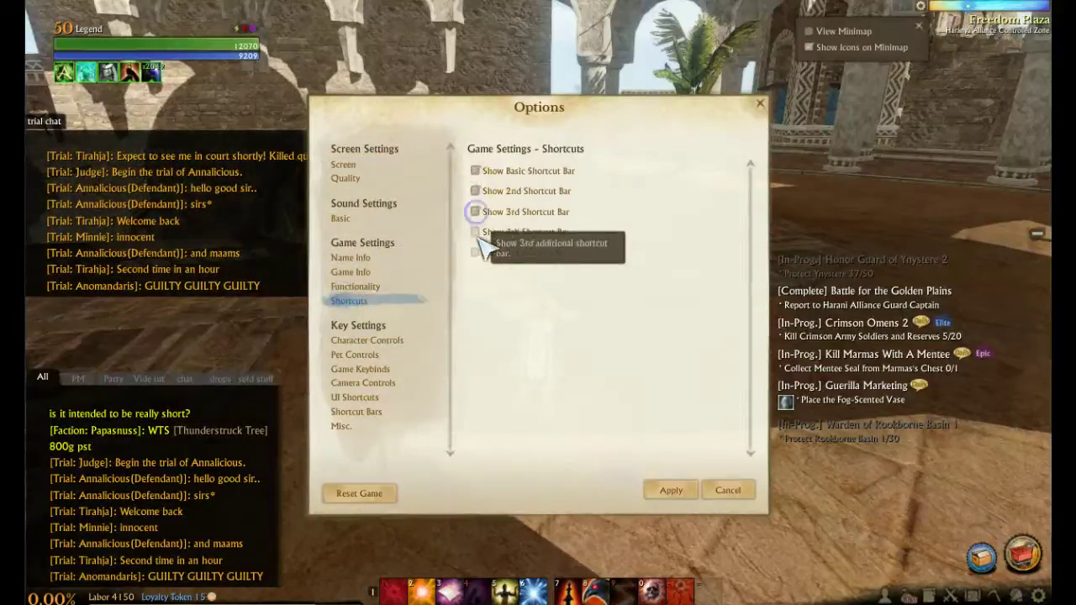